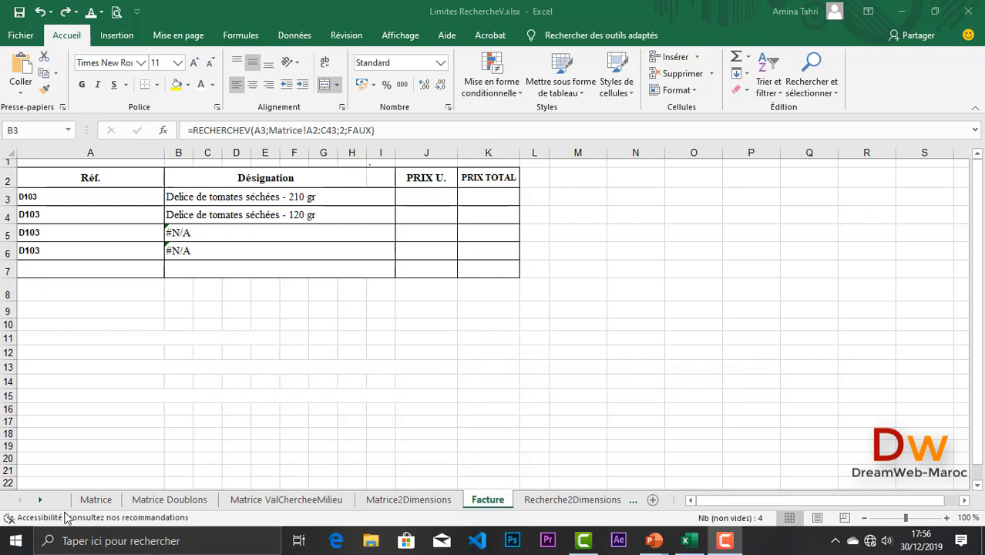
- Tour the Matrice, Matrice Doublons, ValChercheeMilieu, Matrice2Dimensions, Facture and Recherche2Dimensions sheets
{"action": "left_click", "coordinate": [94, 500]}
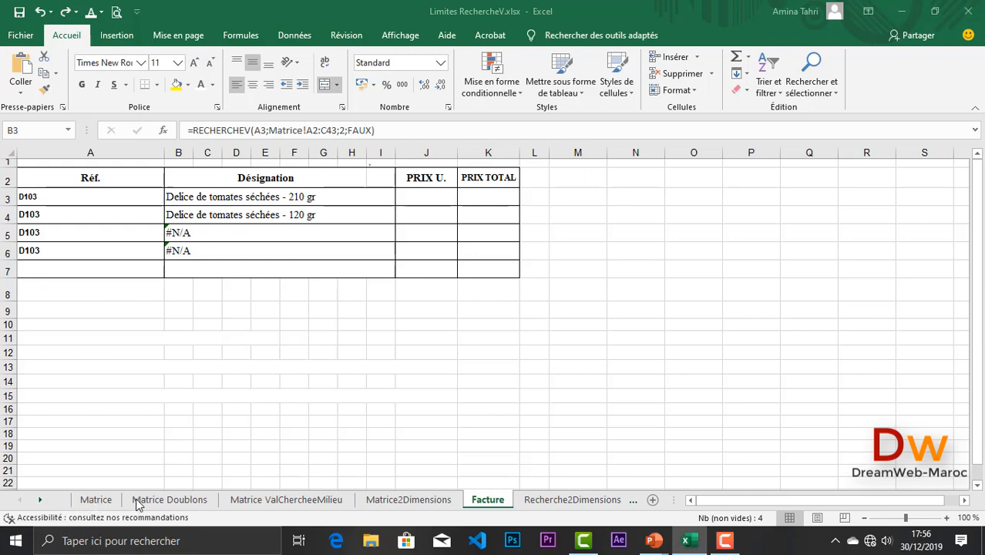
{"action": "left_click", "coordinate": [95, 502]}
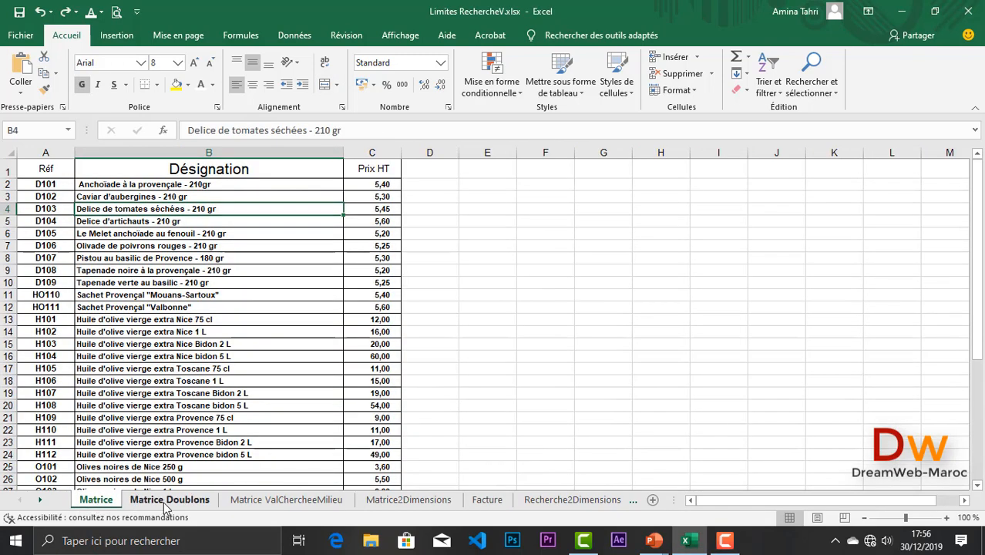
{"action": "left_click", "coordinate": [166, 508]}
{"action": "left_click", "coordinate": [293, 505]}
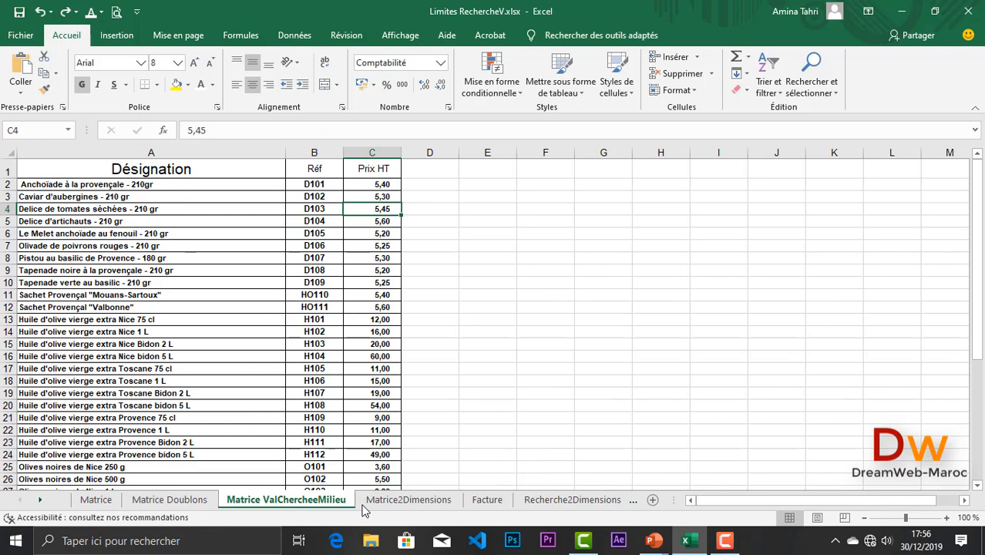
{"action": "left_click", "coordinate": [408, 504]}
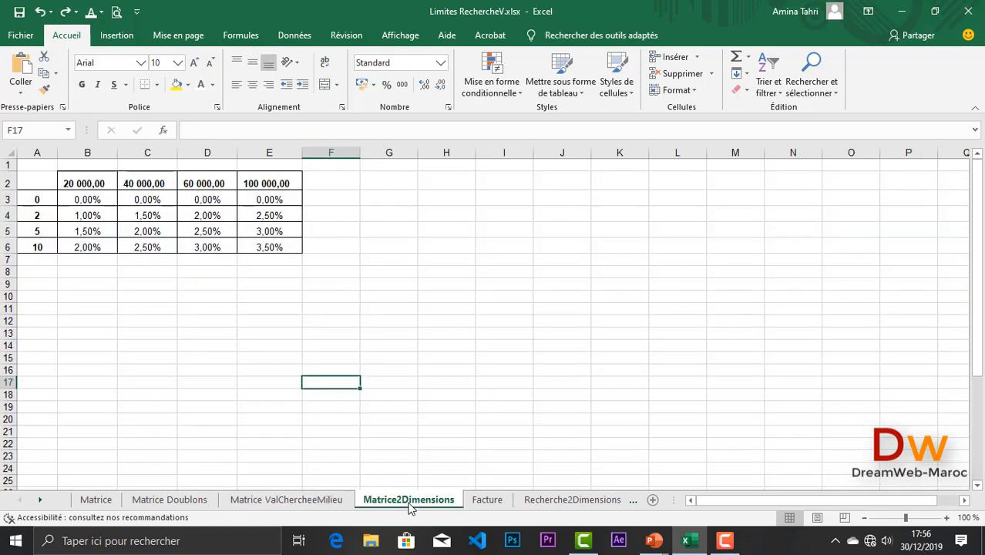
{"action": "left_click", "coordinate": [497, 502]}
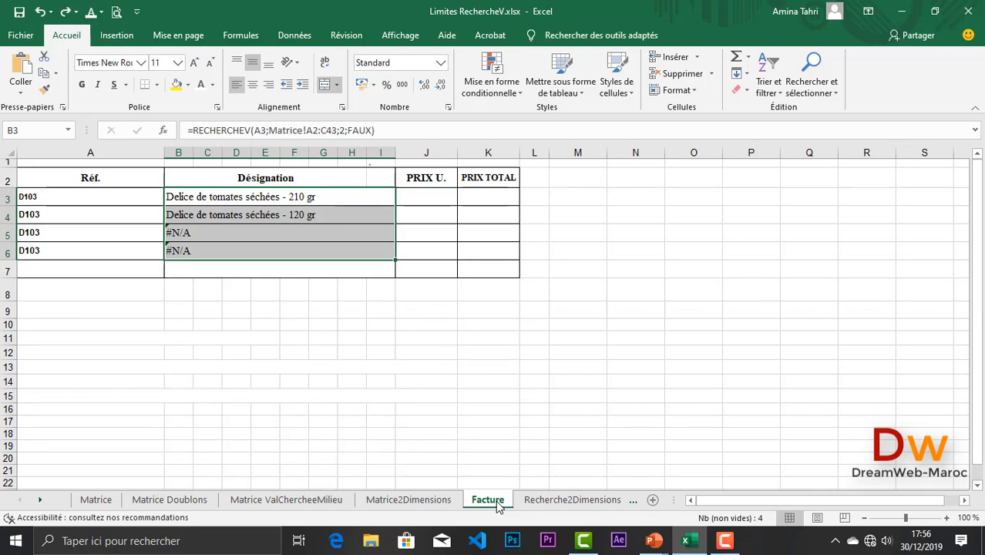
{"action": "left_click", "coordinate": [561, 502]}
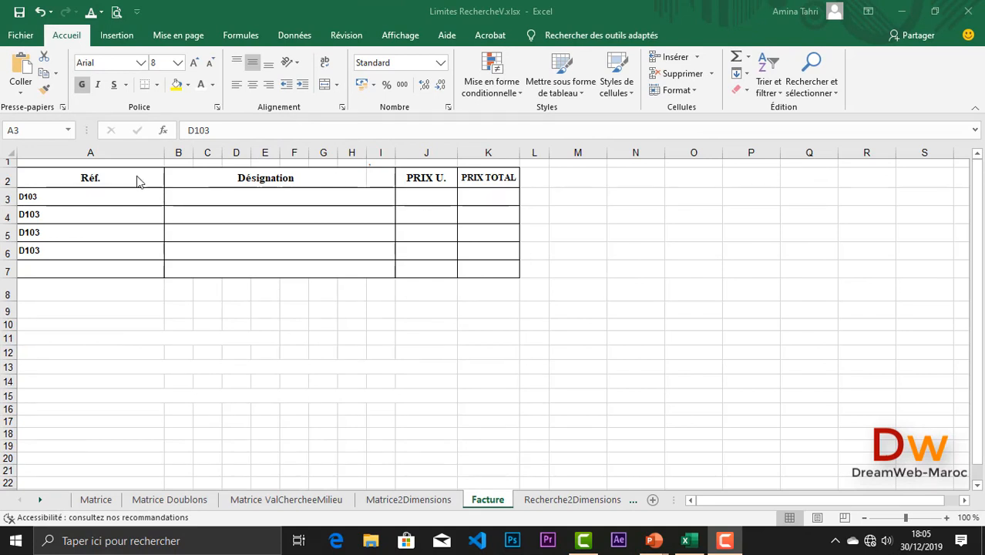
- Compare reference A3 with the Matrice product list, then go back to Facture
{"action": "left_click", "coordinate": [78, 199]}
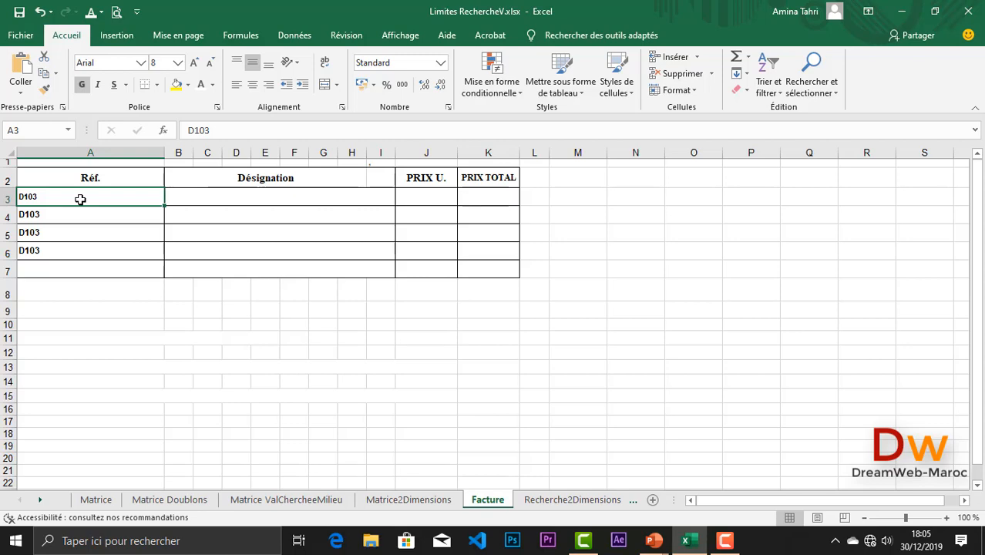
{"action": "left_click", "coordinate": [98, 500]}
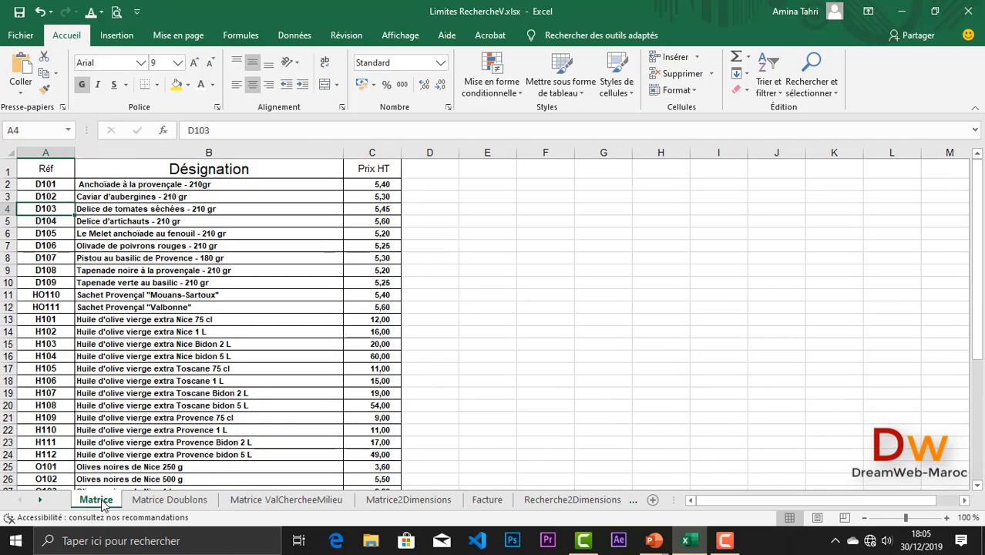
{"action": "left_click", "coordinate": [487, 501]}
- Enter =RECHERCHEV(A3;Matrice!A2:C43;2;FAUX) in B3 to show D103's designation
{"action": "left_click", "coordinate": [230, 200]}
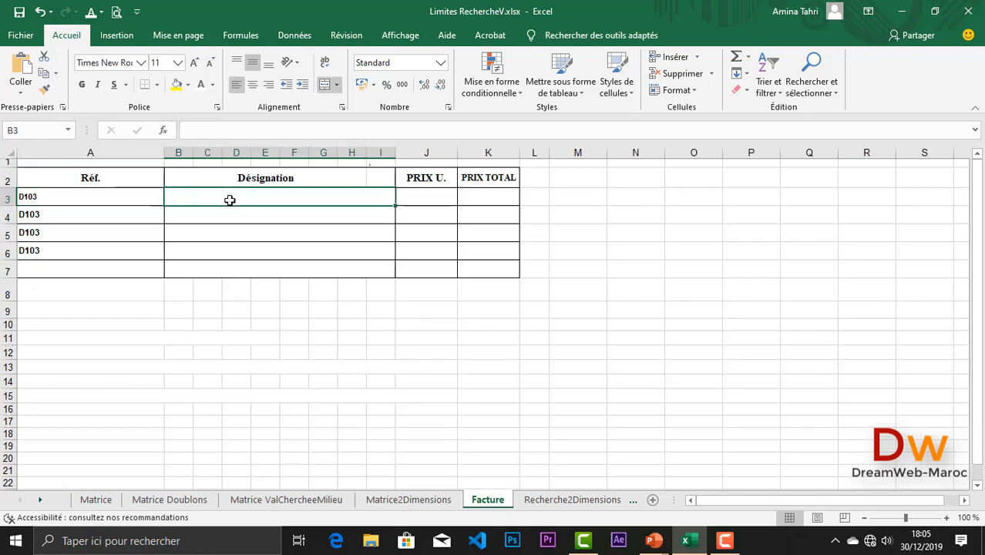
{"action": "type", "text": "=re"}
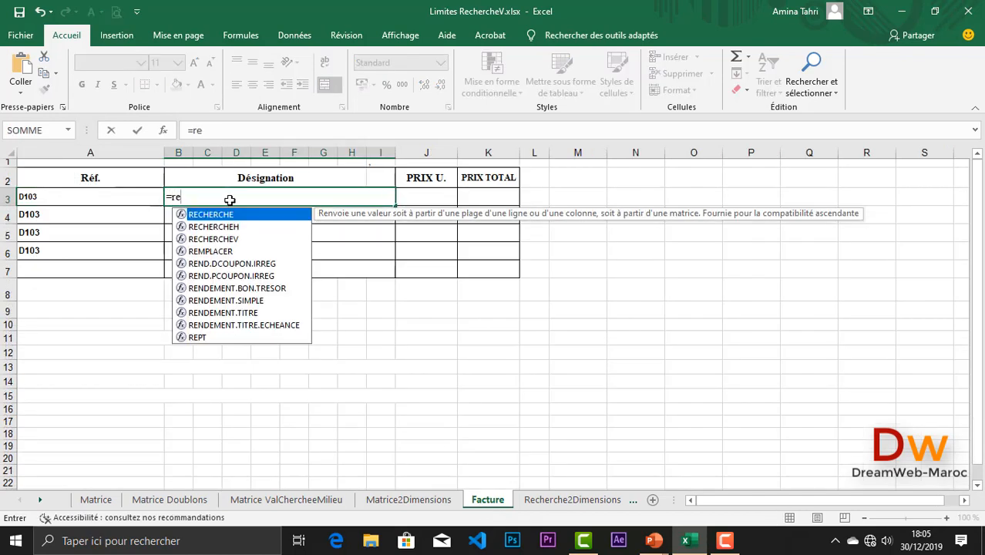
{"action": "double_click", "coordinate": [233, 240]}
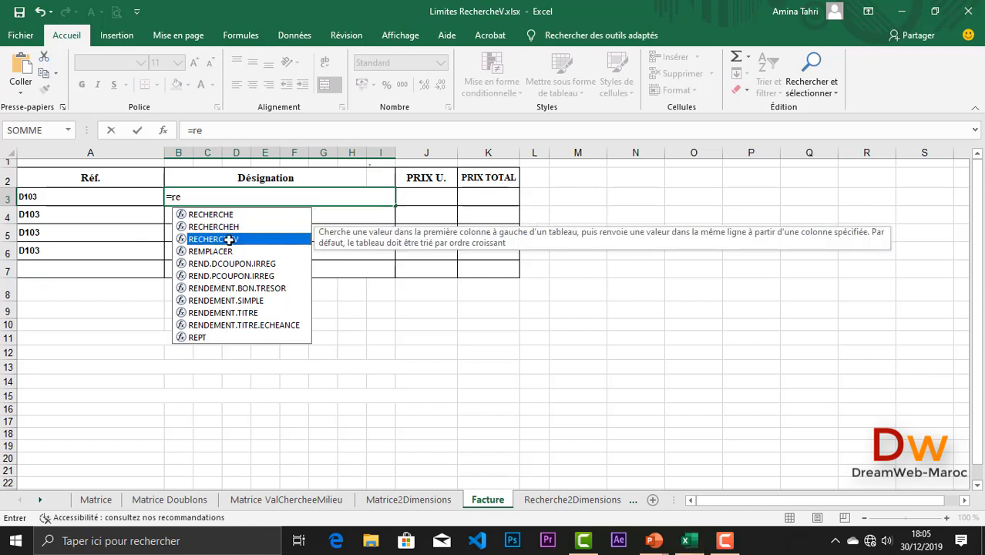
{"action": "left_click", "coordinate": [37, 197]}
{"action": "type", "text": ";"}
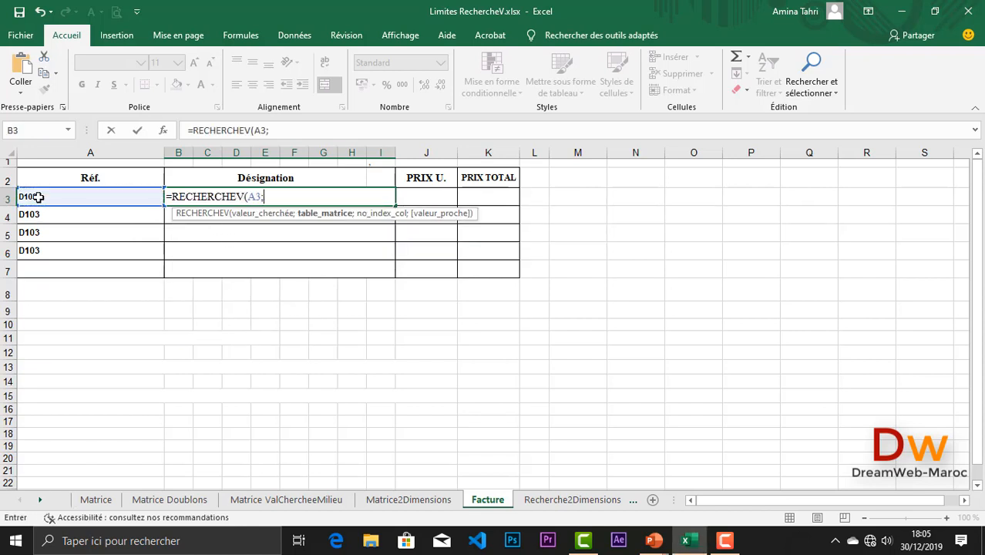
{"action": "left_click", "coordinate": [90, 503]}
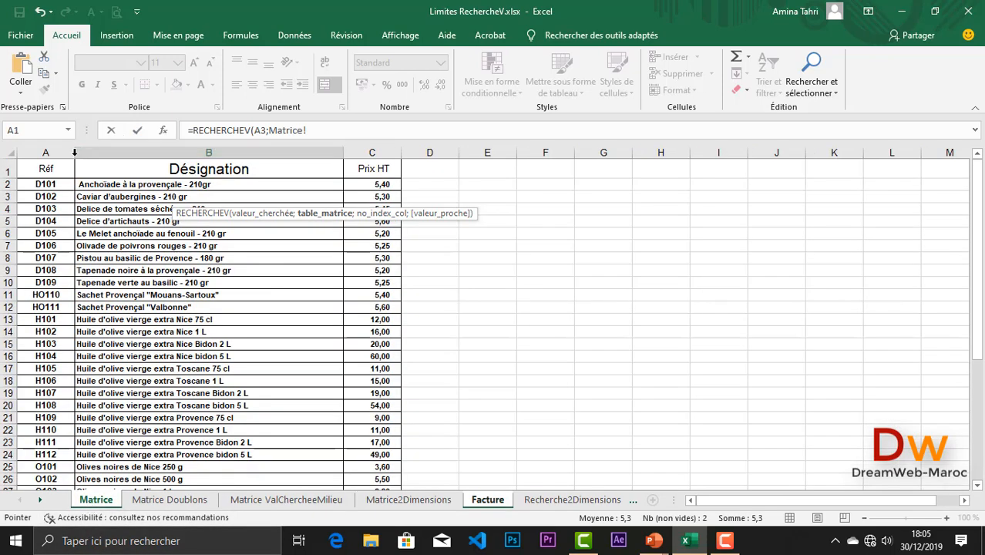
{"action": "left_click_drag", "start_coordinate": [45, 185], "coordinate": [378, 434]}
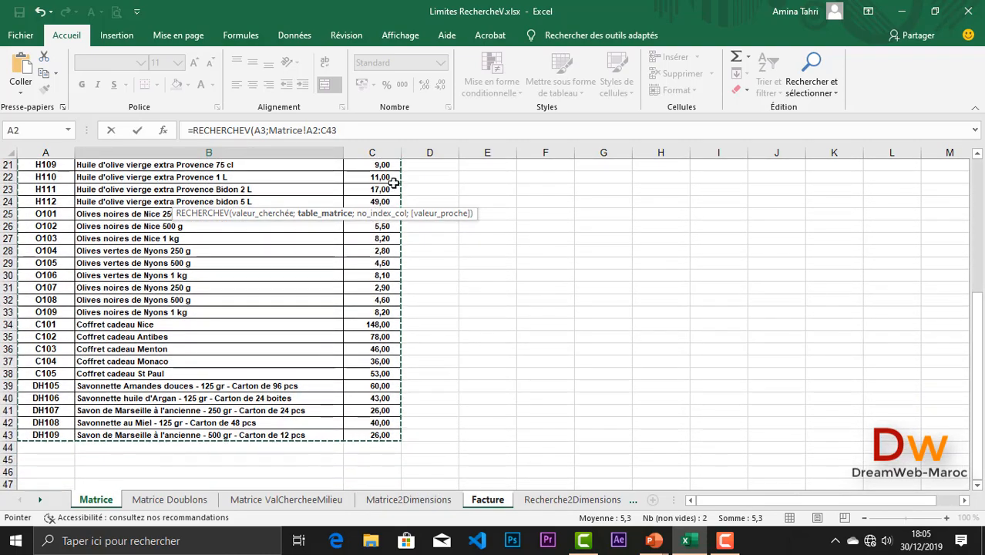
{"action": "left_click", "coordinate": [348, 130]}
{"action": "type", "text": ";"}
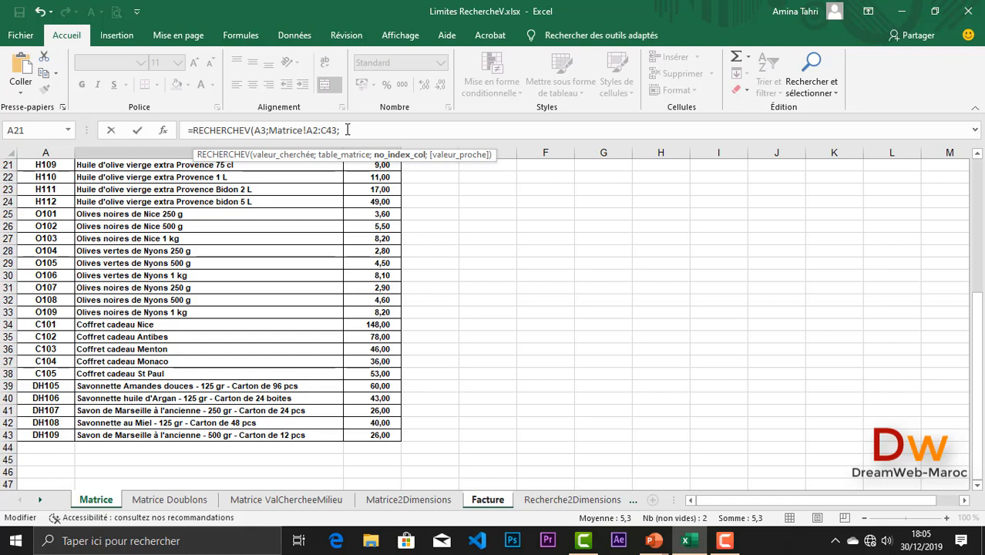
{"action": "type", "text": "2;"}
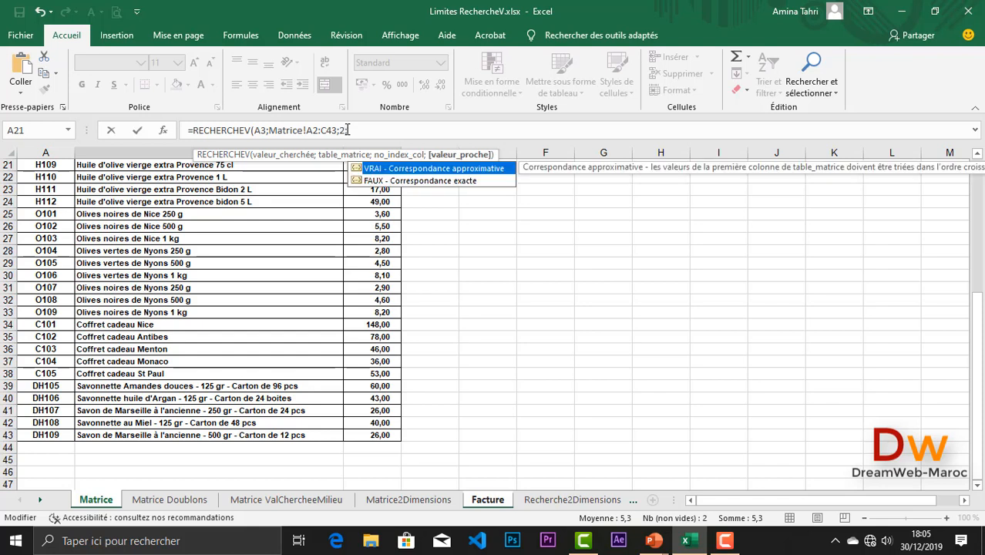
{"action": "double_click", "coordinate": [394, 180]}
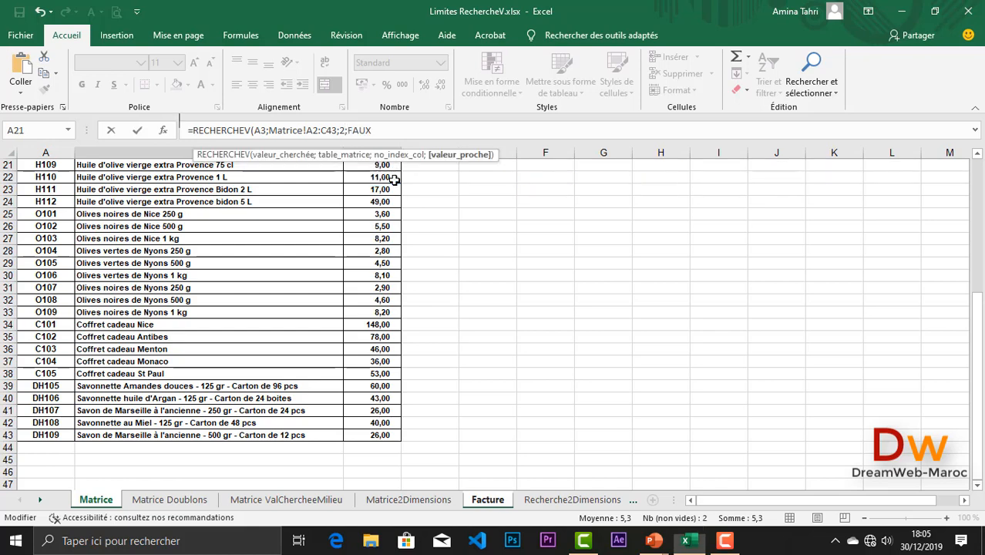
{"action": "key", "text": "Return"}
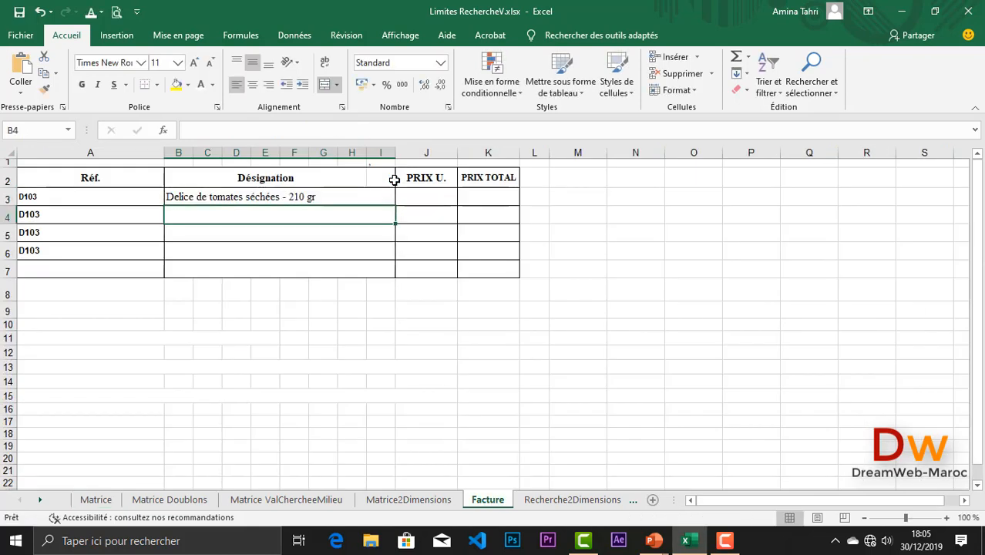
{"action": "left_click", "coordinate": [196, 196]}
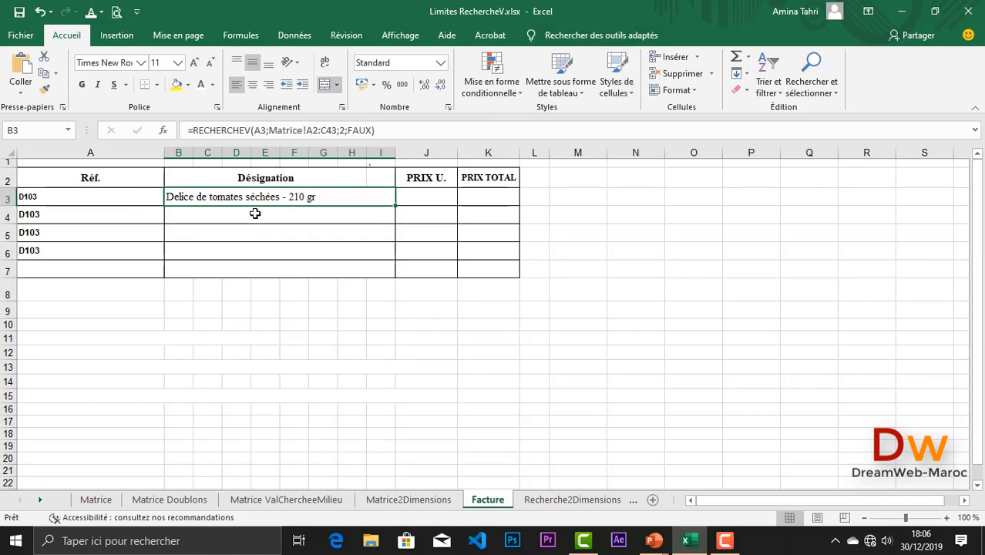
{"action": "left_click", "coordinate": [97, 500]}
{"action": "scroll", "coordinate": [138, 256], "scroll_direction": "up", "scroll_amount": 7}
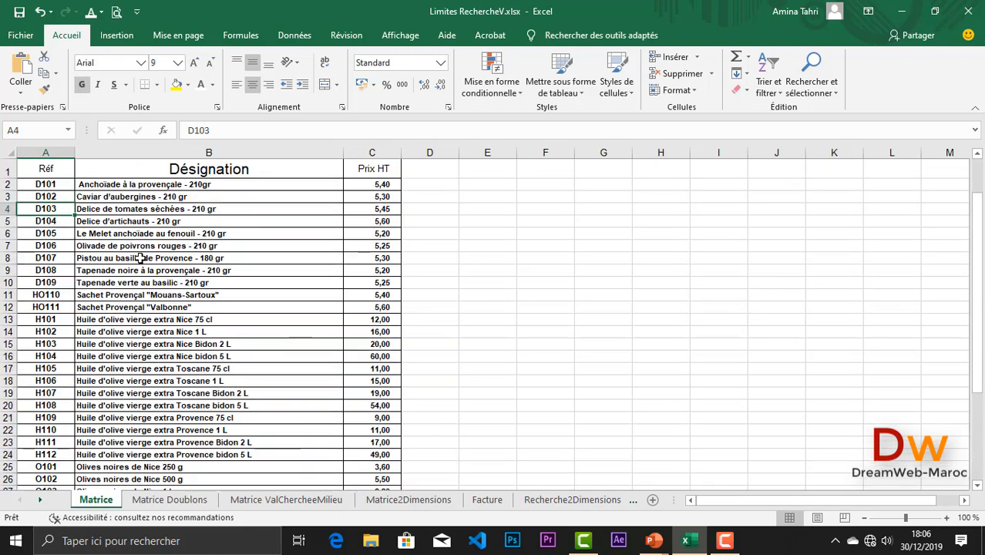
{"action": "left_click", "coordinate": [114, 210]}
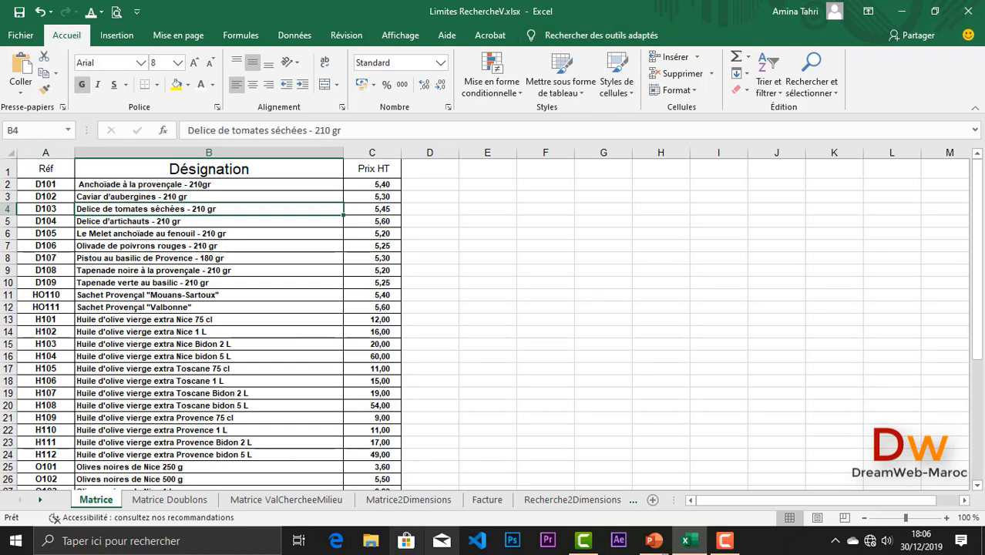
{"action": "left_click", "coordinate": [488, 500]}
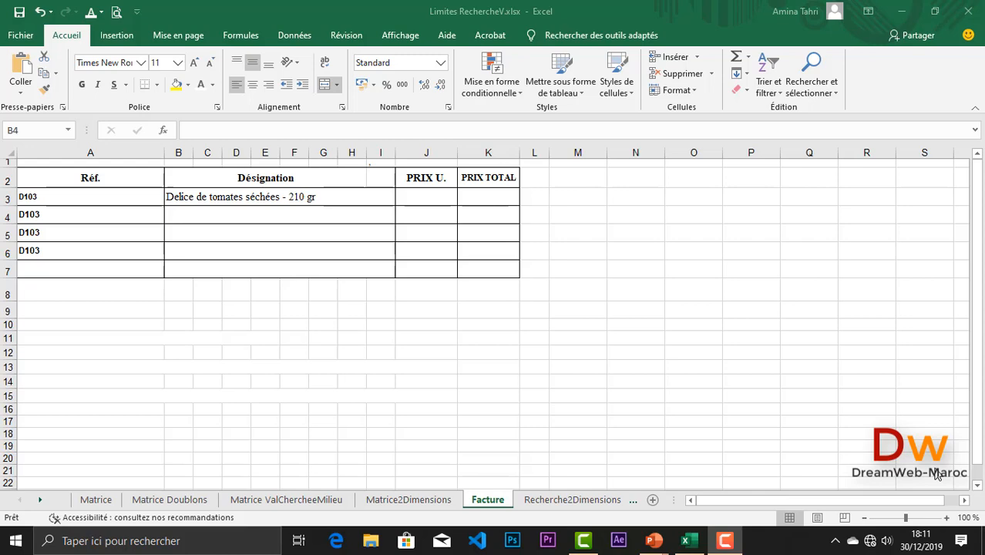
{"action": "left_click", "coordinate": [206, 501]}
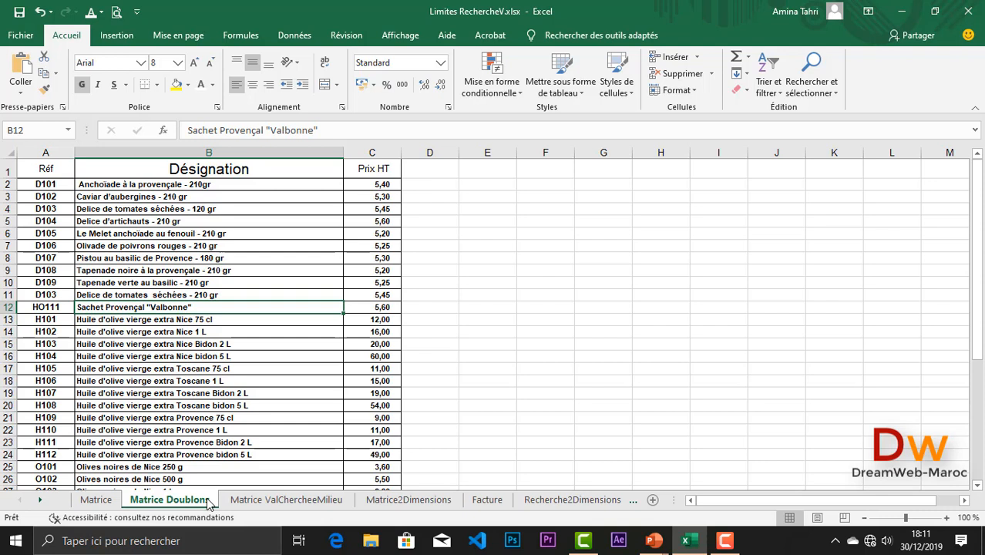
{"action": "left_click", "coordinate": [486, 501]}
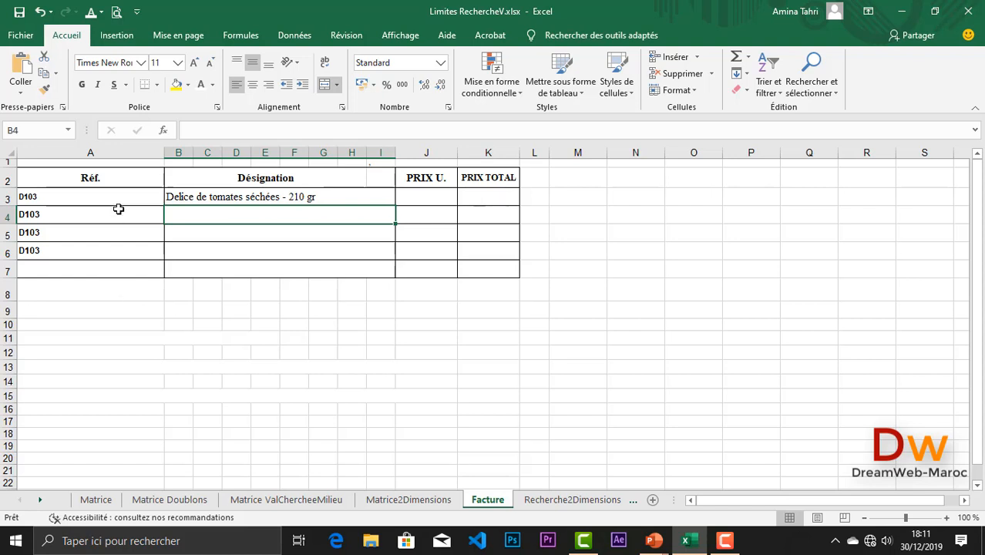
- Enter =RECHERCHEV(A4;'Matrice Doublons'!A2:C43;2;FAUX) in B4
{"action": "type", "text": "="}
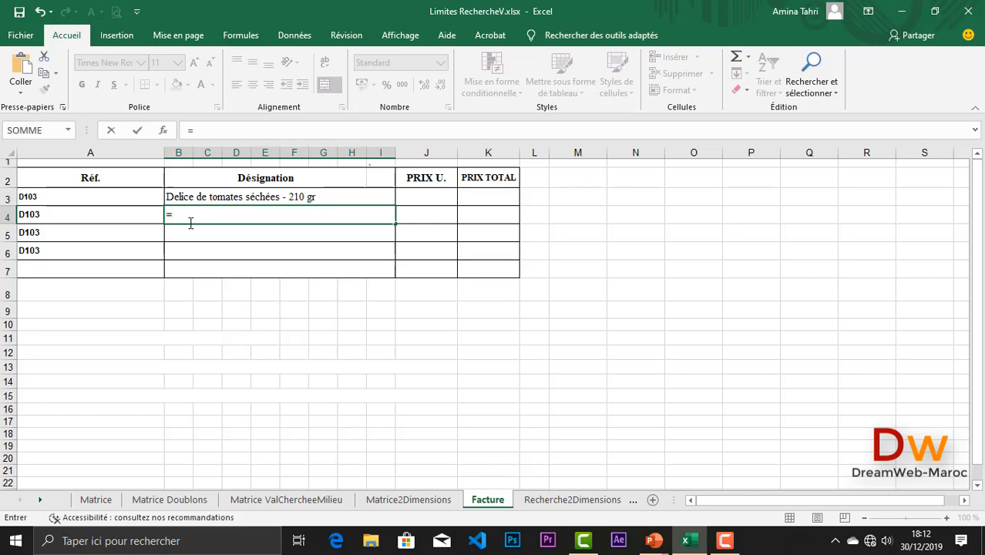
{"action": "type", "text": "rech"}
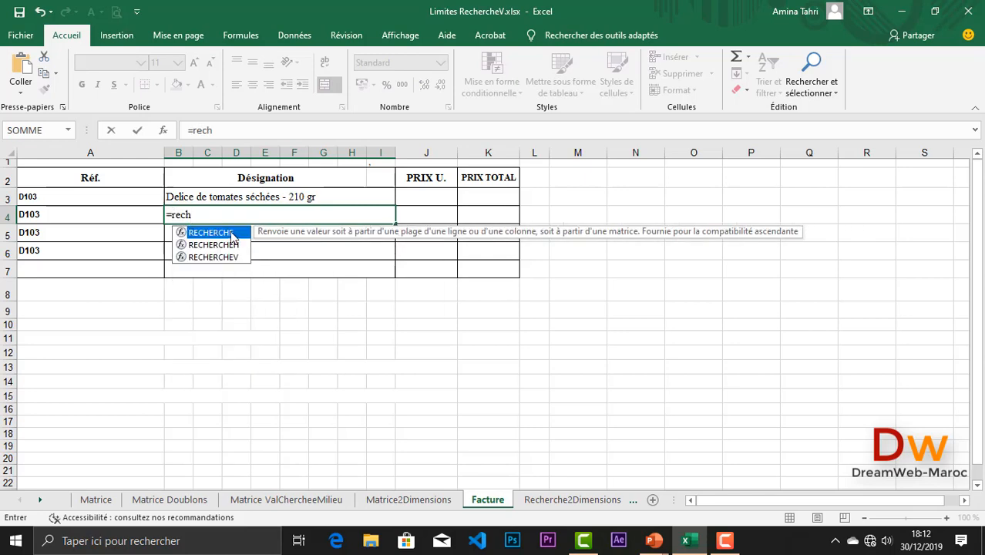
{"action": "double_click", "coordinate": [223, 259]}
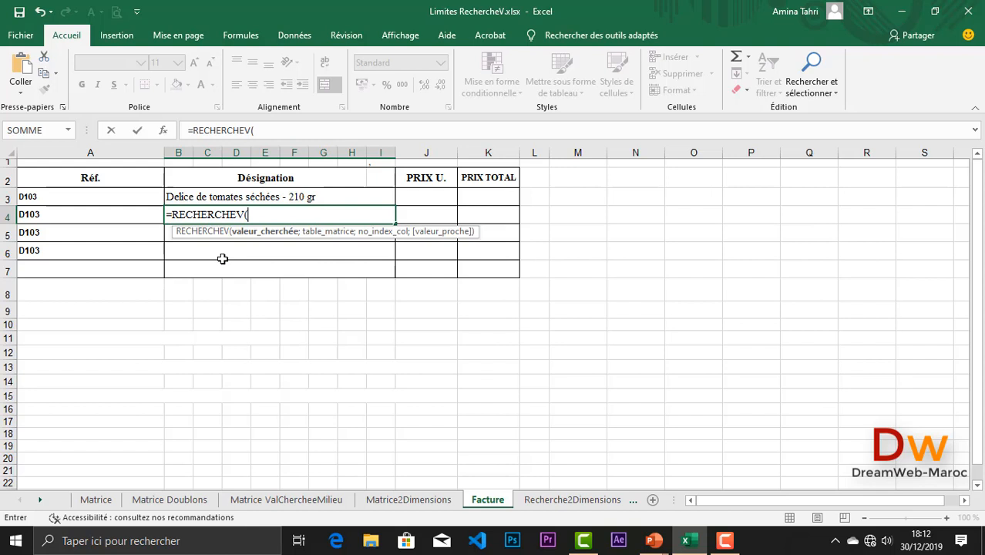
{"action": "left_click", "coordinate": [107, 216]}
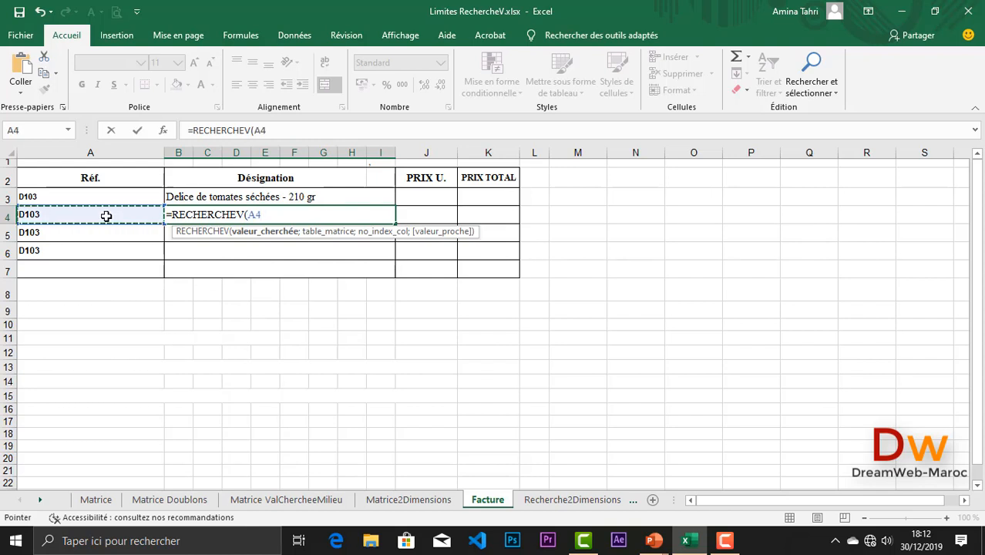
{"action": "type", "text": ";"}
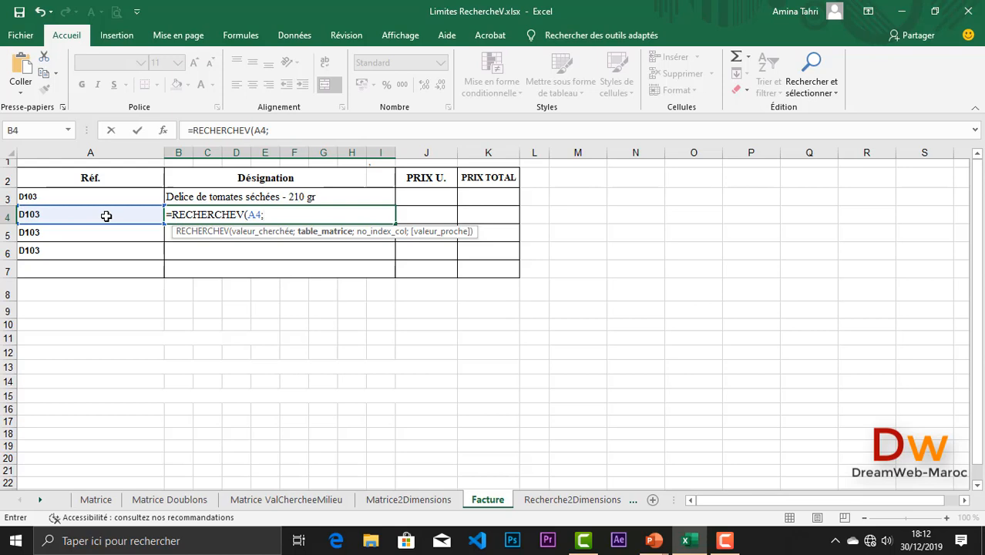
{"action": "left_click", "coordinate": [165, 500]}
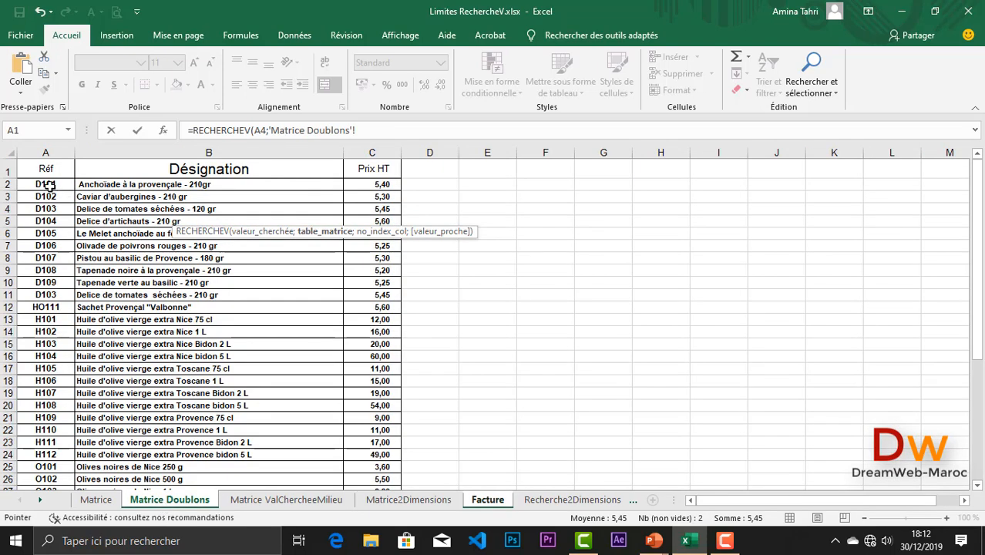
{"action": "left_click_drag", "start_coordinate": [51, 186], "coordinate": [381, 461]}
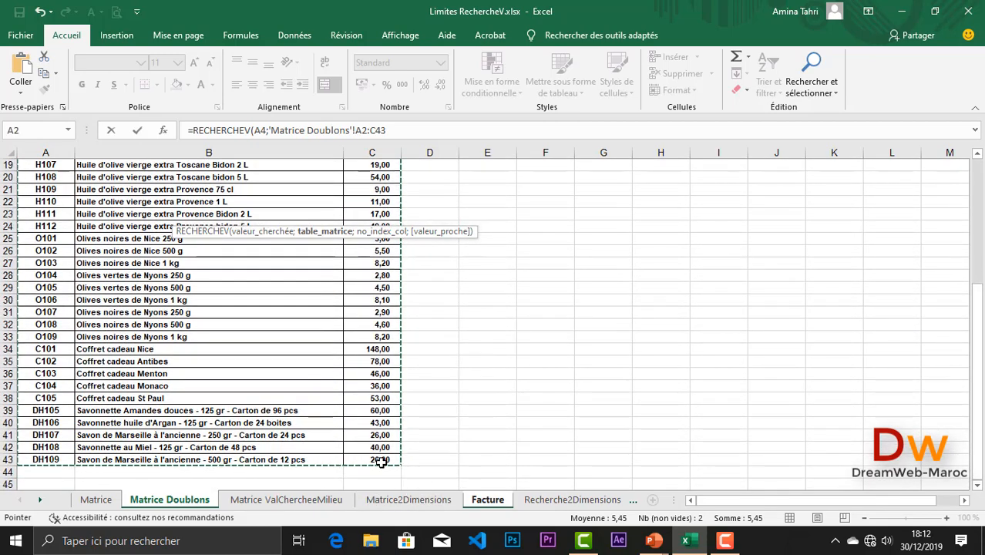
{"action": "type", "text": ";"}
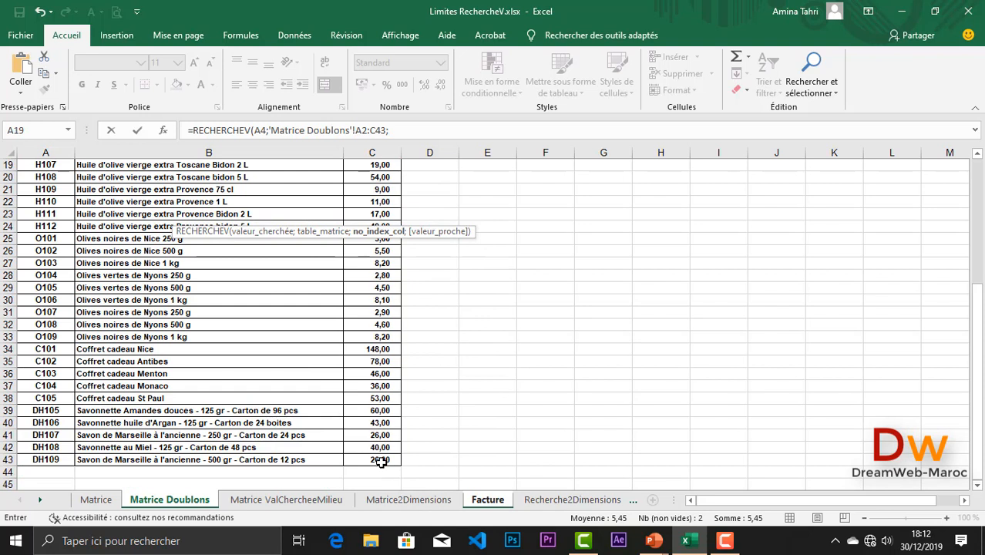
{"action": "type", "text": "2;"}
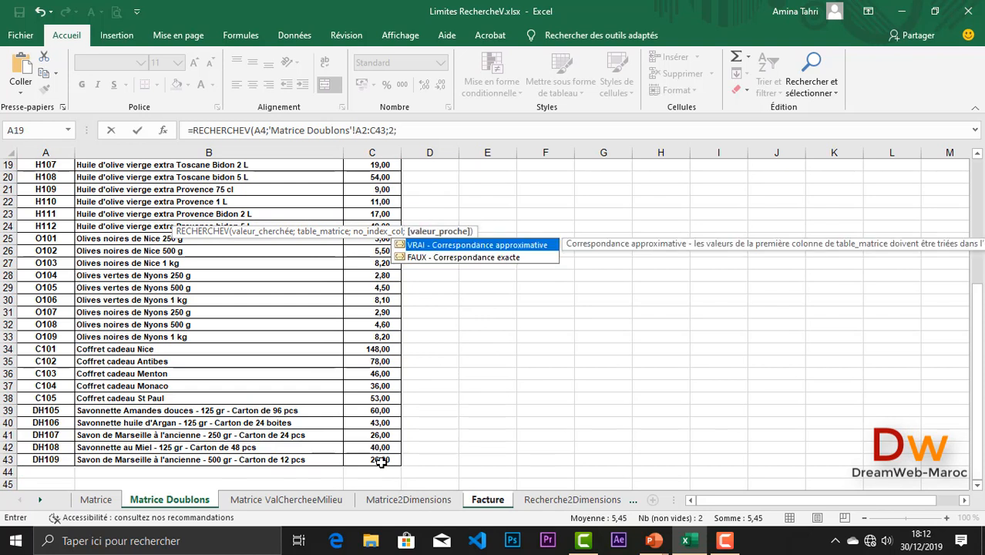
{"action": "double_click", "coordinate": [467, 257]}
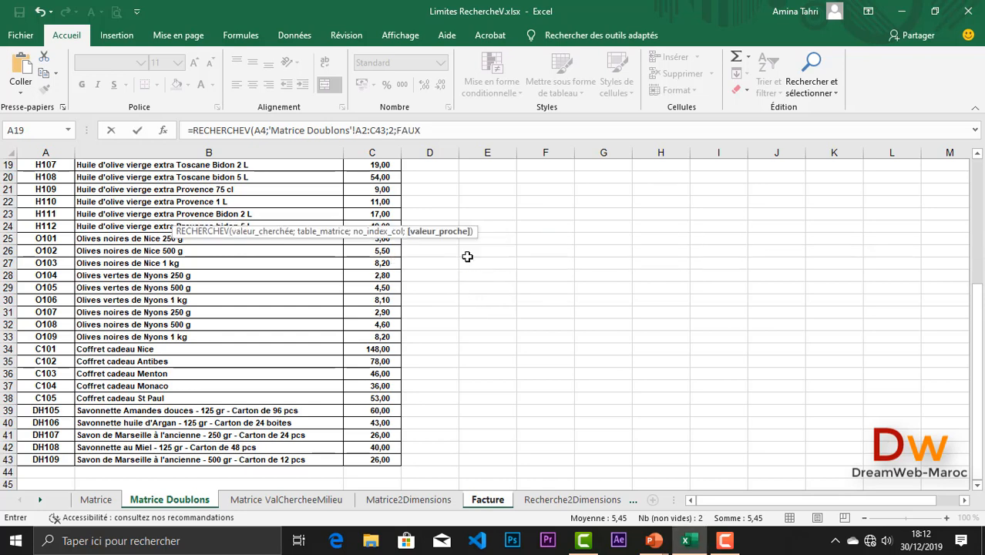
{"action": "key", "text": "Return"}
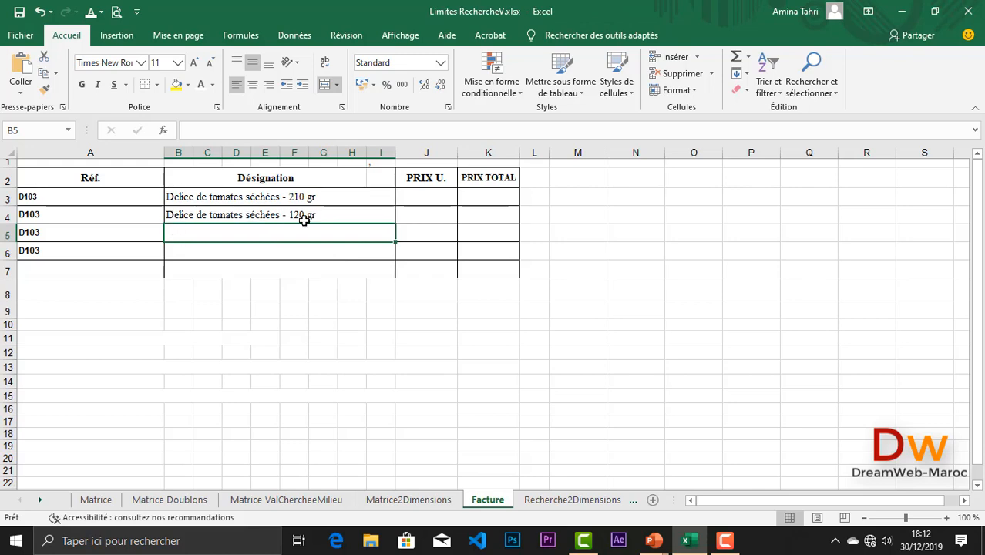
{"action": "left_click", "coordinate": [185, 504]}
{"action": "scroll", "coordinate": [215, 396], "scroll_direction": "up", "scroll_amount": 6}
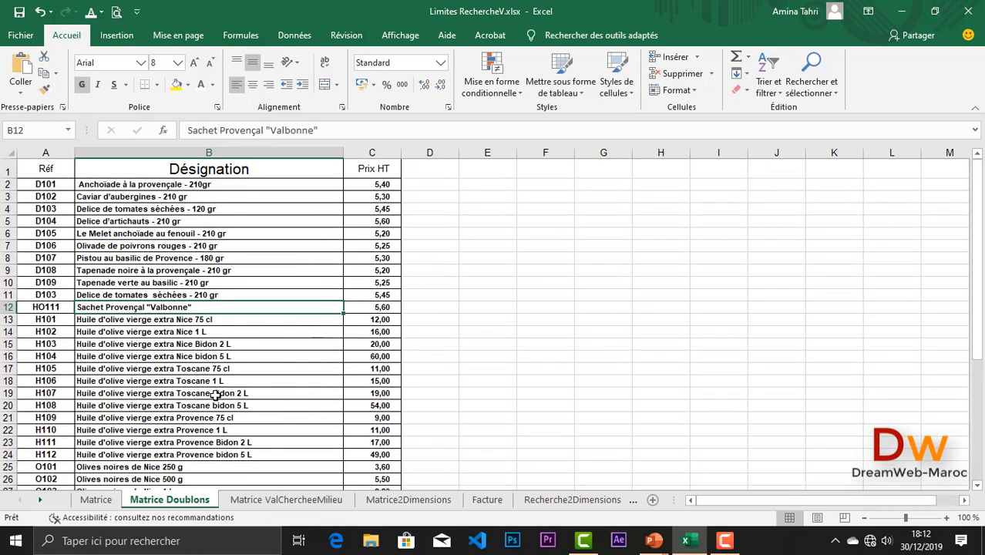
{"action": "left_click", "coordinate": [56, 211]}
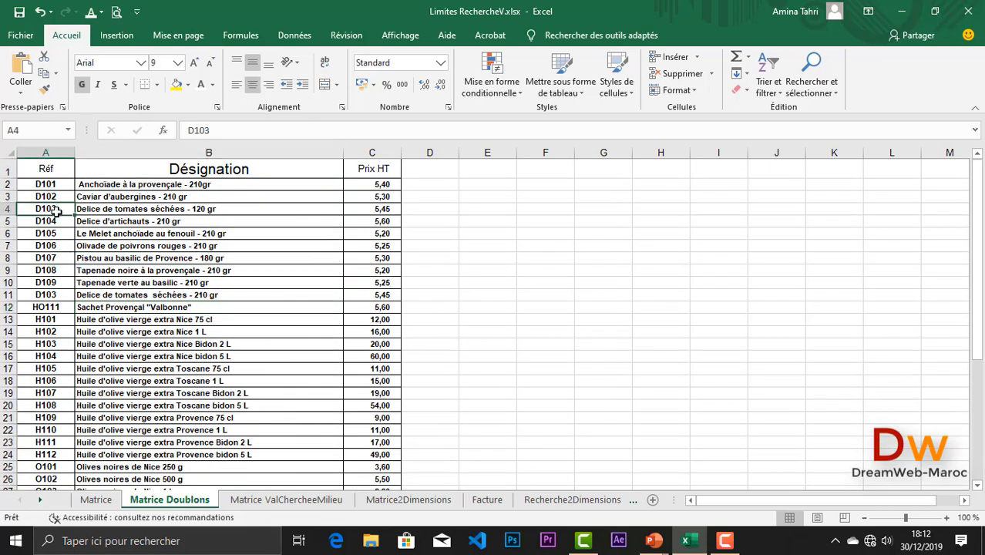
{"action": "left_click", "coordinate": [151, 211]}
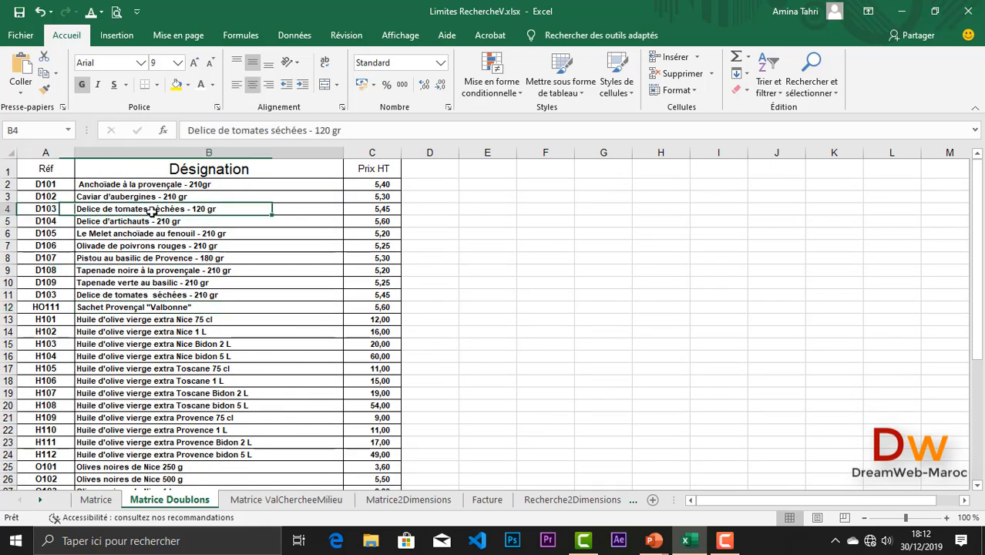
{"action": "left_click", "coordinate": [51, 296]}
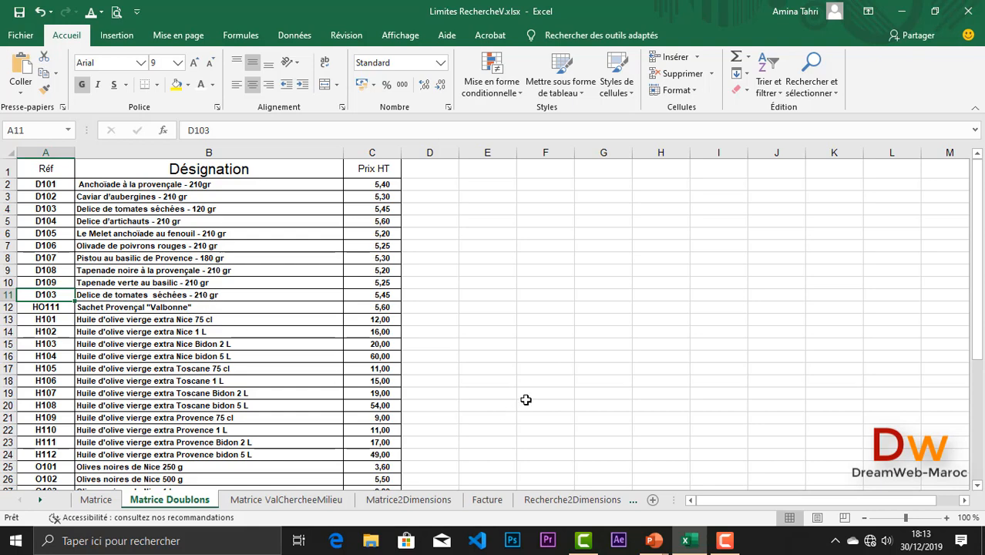
{"action": "left_click", "coordinate": [487, 500]}
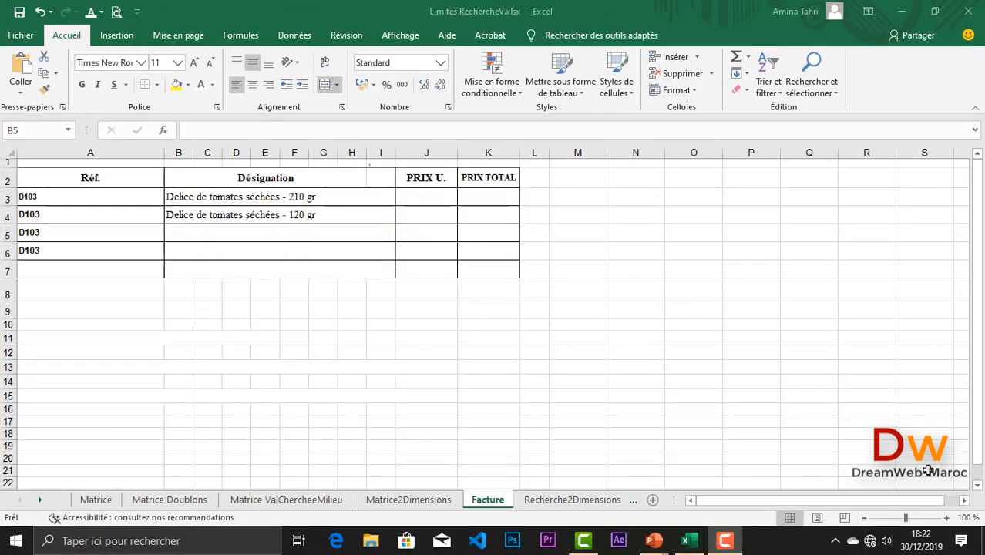
{"action": "left_click", "coordinate": [292, 501]}
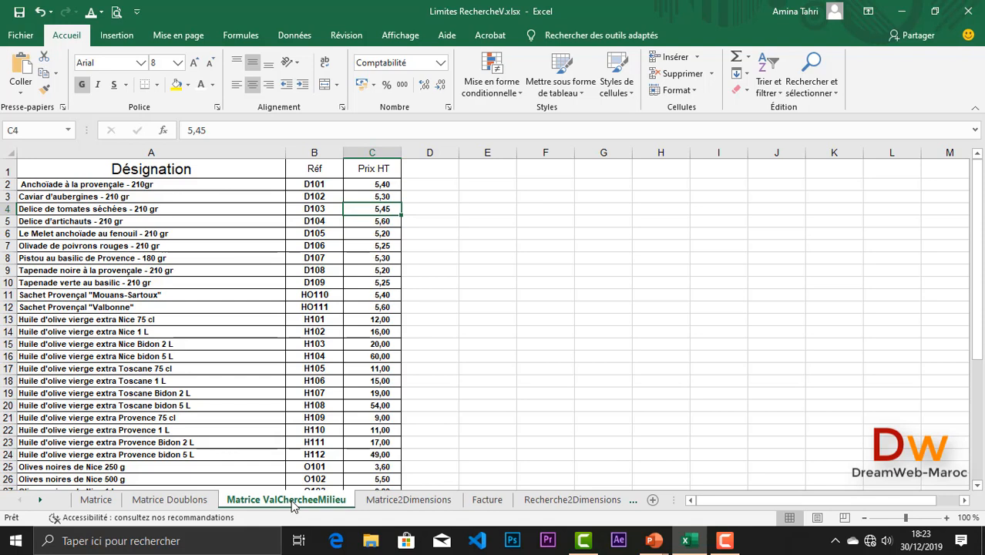
{"action": "left_click", "coordinate": [313, 153]}
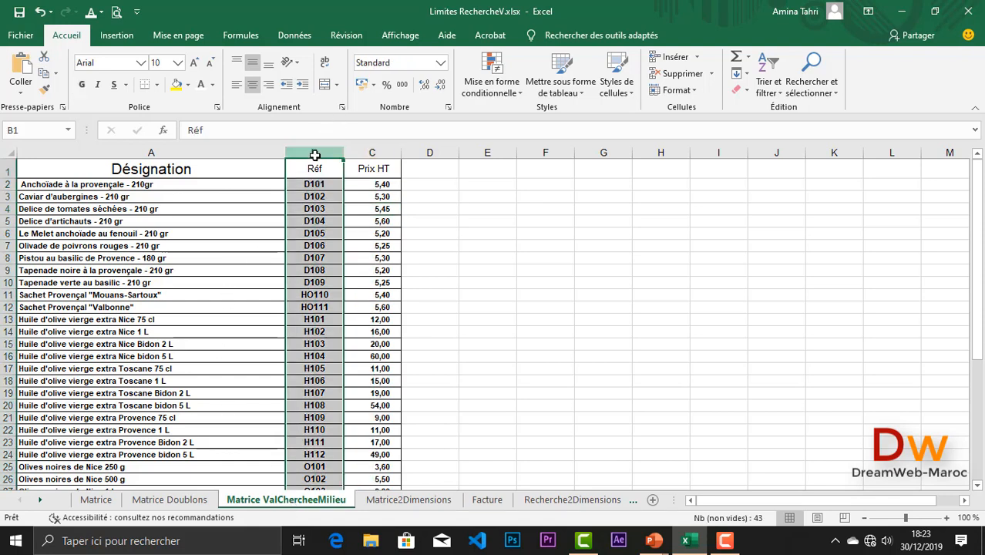
{"action": "left_click", "coordinate": [488, 499]}
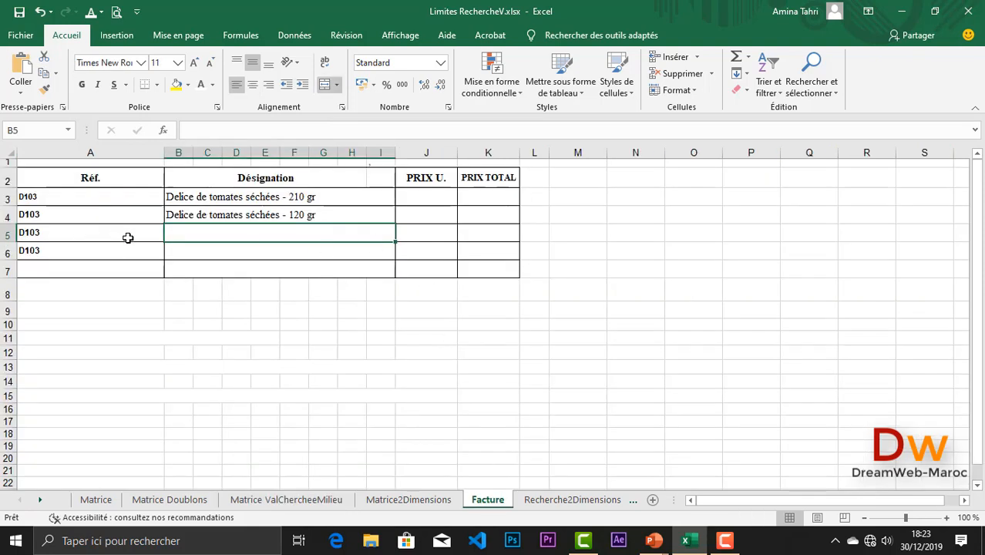
- Enter =RECHERCHEV(A5;'Matrice ValChercheeMilieu'!A2:C43;3;FAUX) in B5, which returns #N/A
{"action": "type", "text": "=re"}
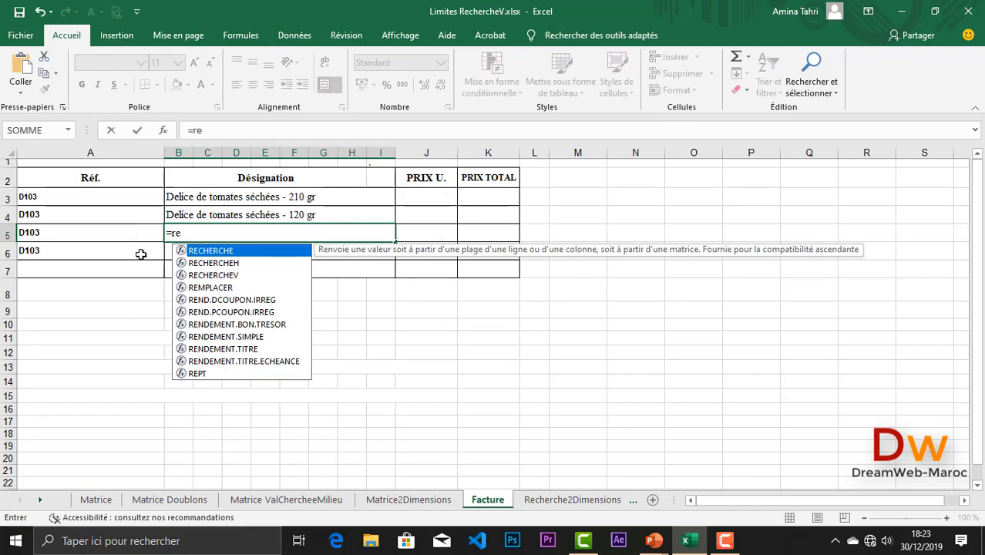
{"action": "double_click", "coordinate": [208, 275]}
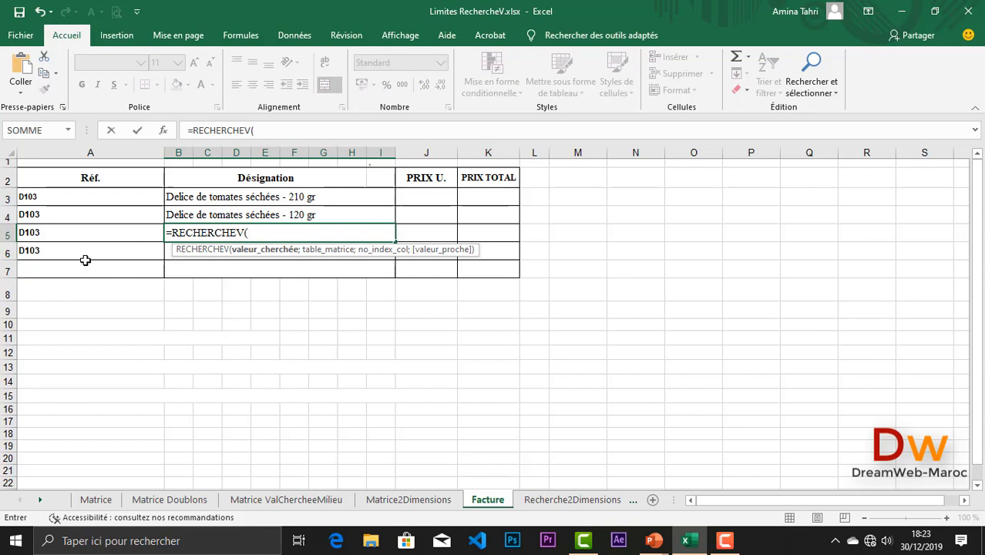
{"action": "left_click", "coordinate": [68, 232]}
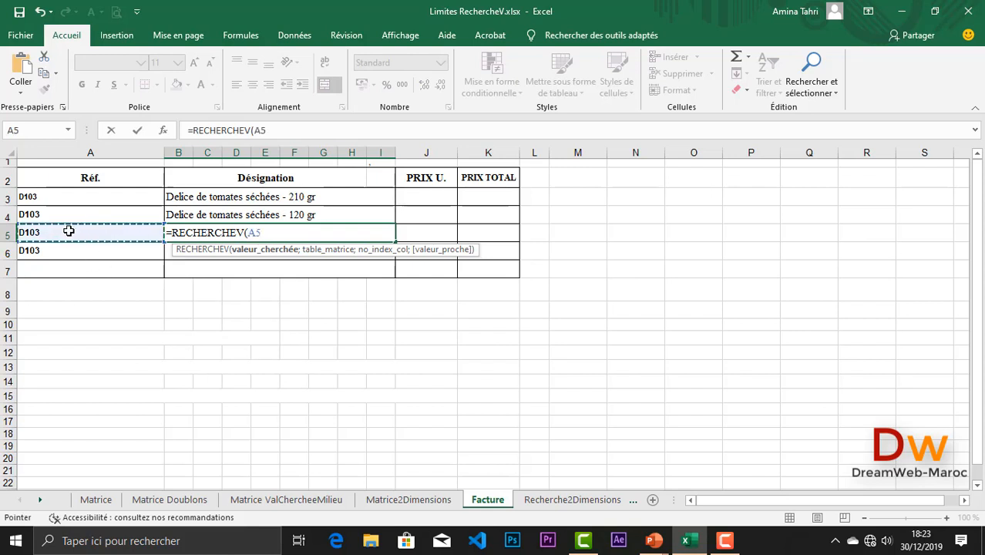
{"action": "type", "text": ";"}
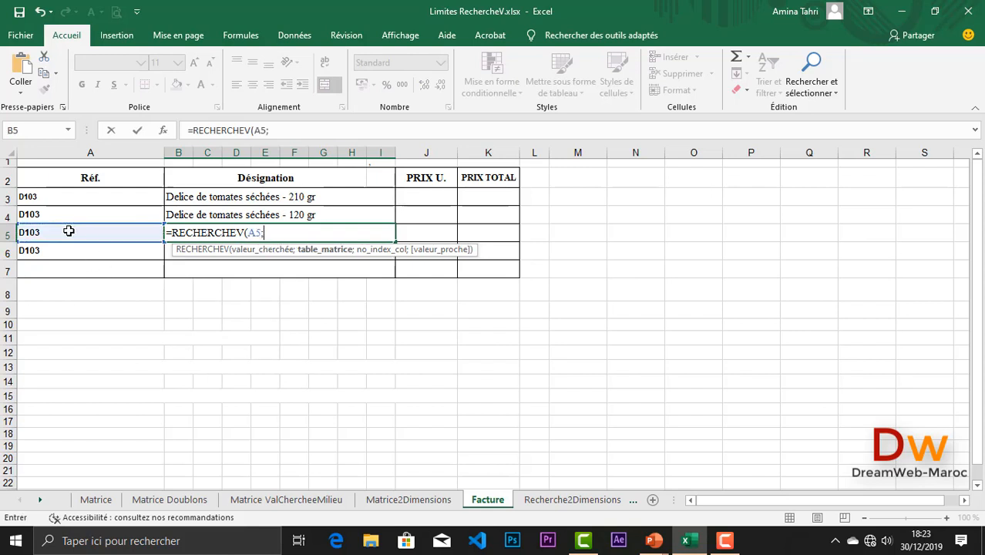
{"action": "left_click", "coordinate": [276, 500]}
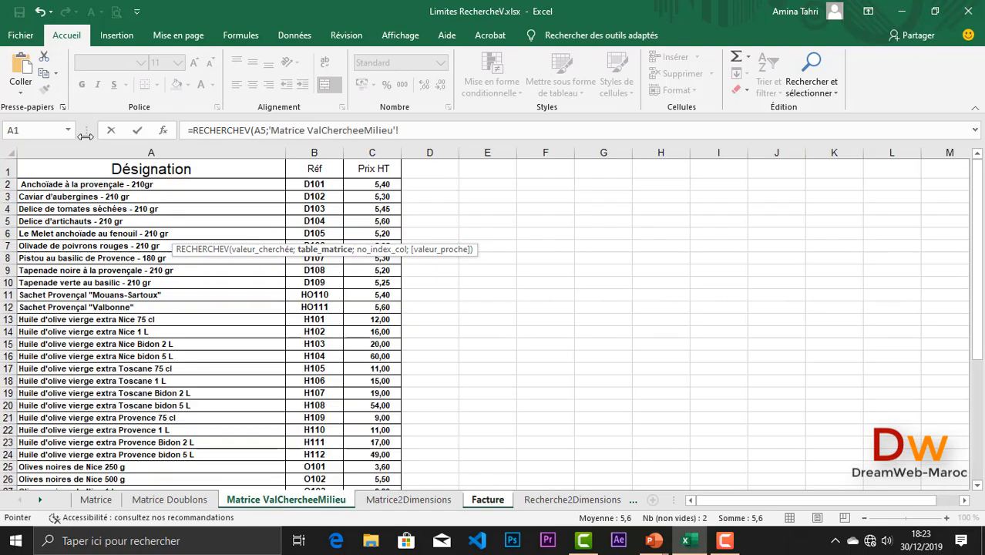
{"action": "left_click_drag", "start_coordinate": [63, 185], "coordinate": [359, 436]}
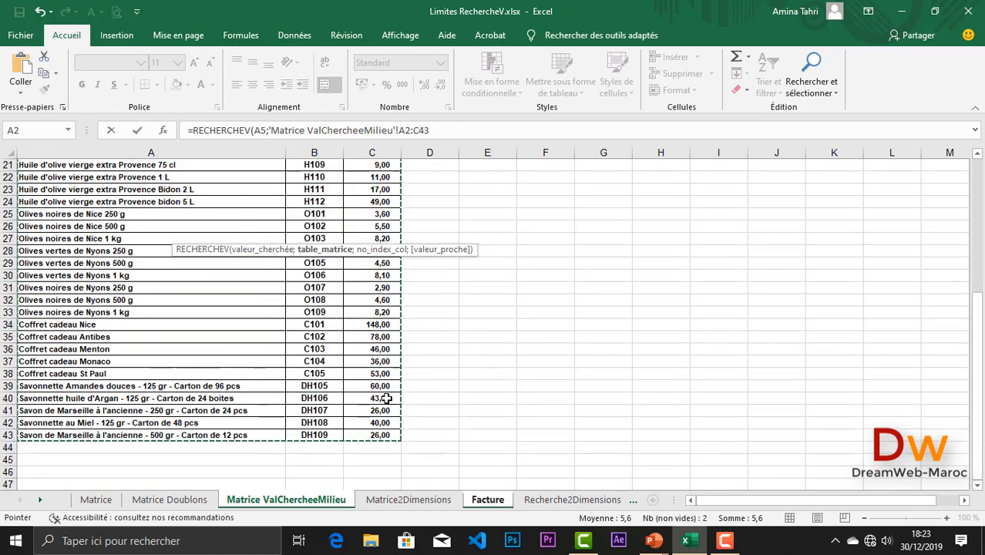
{"action": "left_click", "coordinate": [432, 130]}
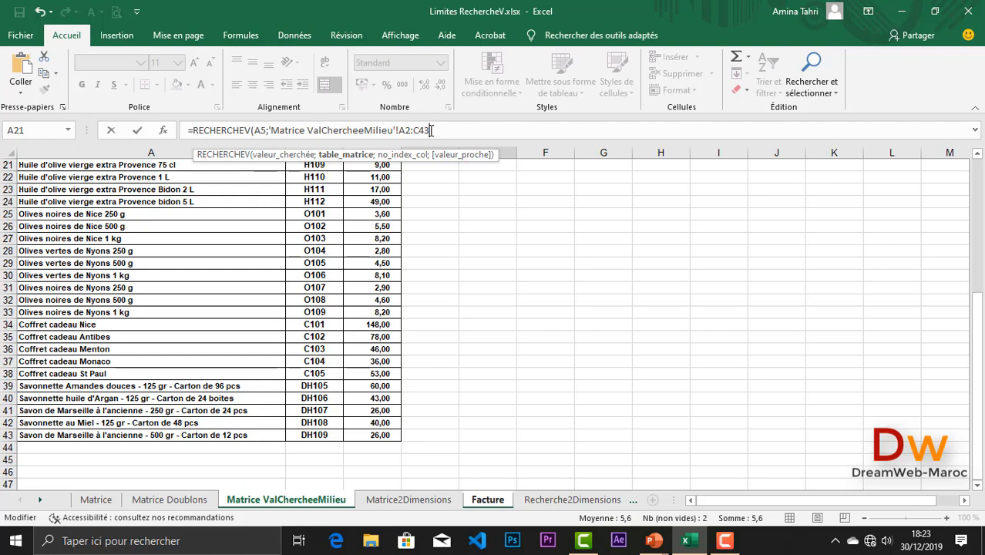
{"action": "type", "text": ";1"}
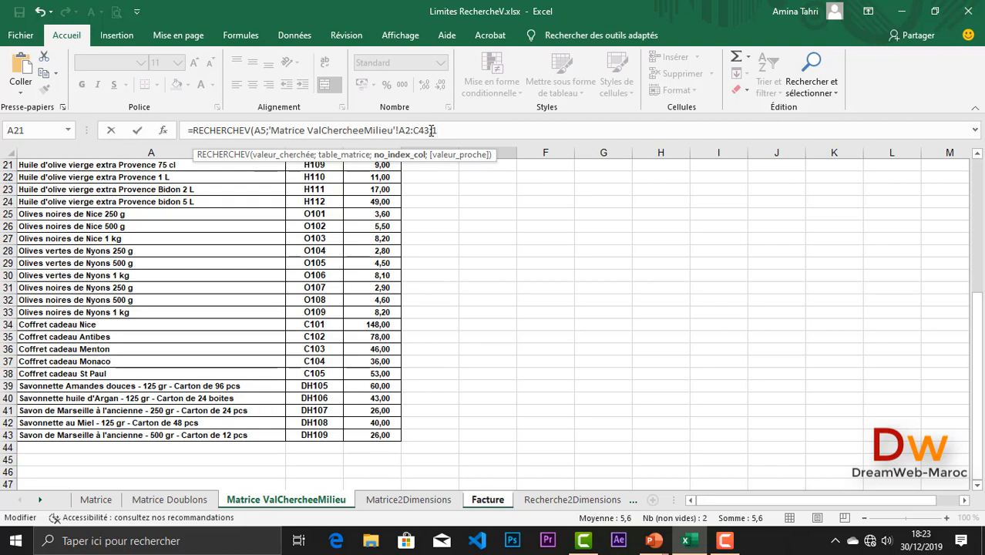
{"action": "type", "text": "3;"}
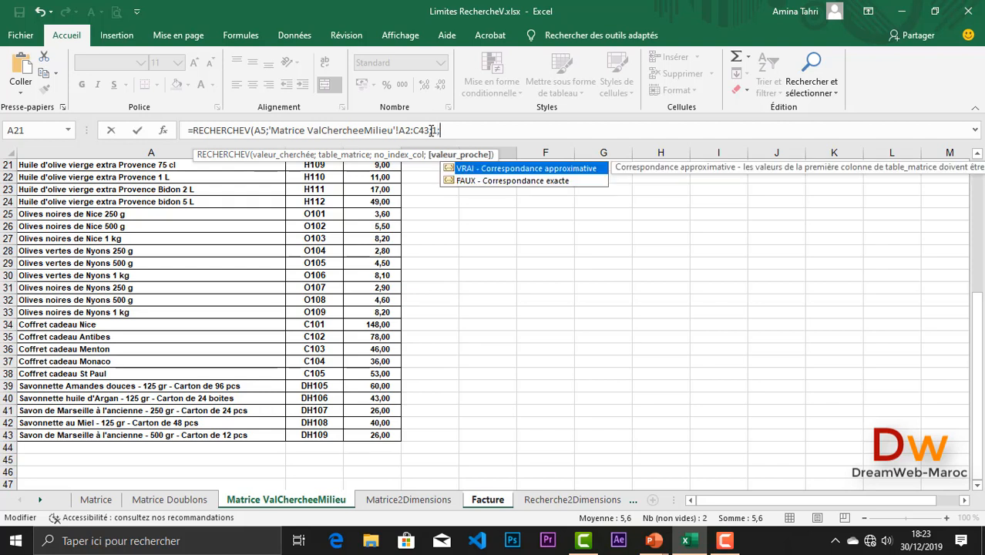
{"action": "double_click", "coordinate": [516, 181]}
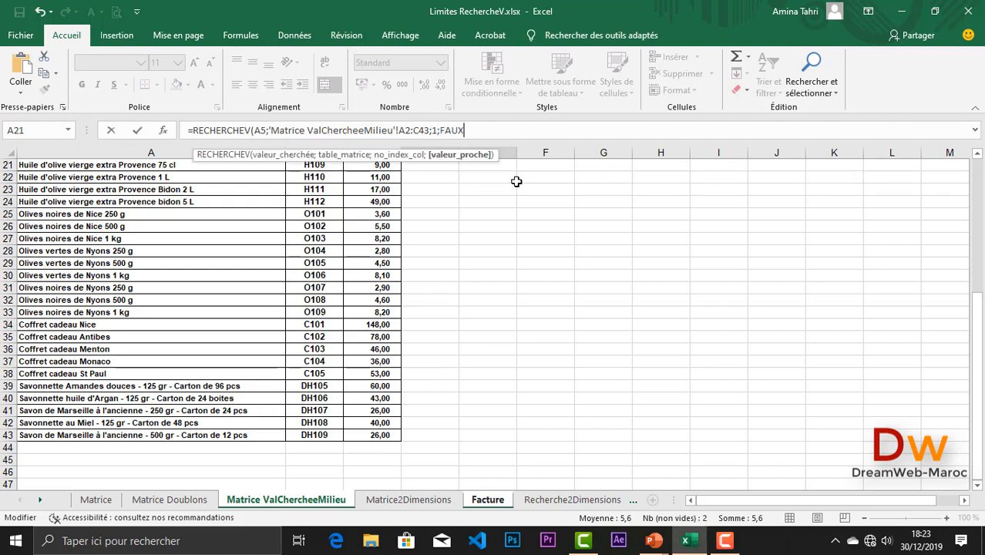
{"action": "key", "text": "Return"}
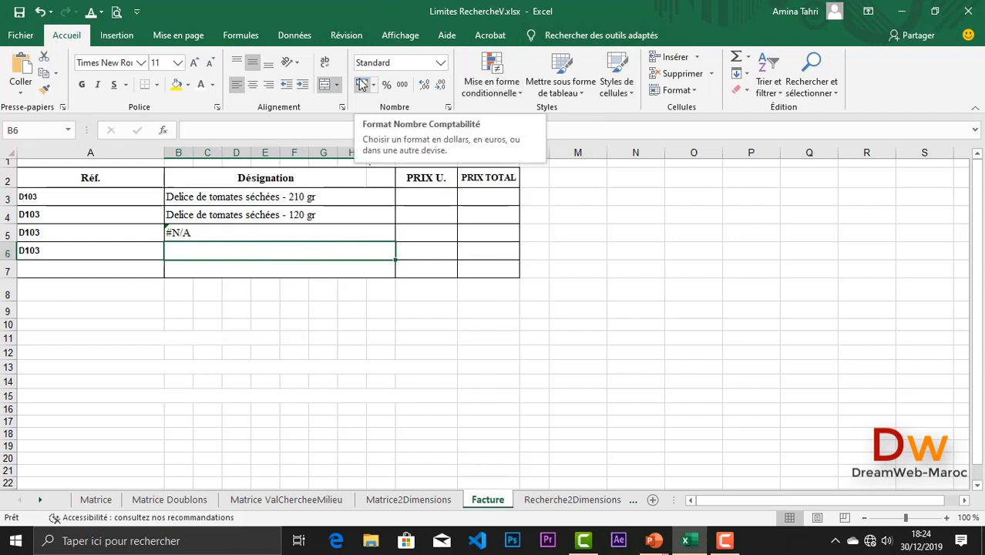
- Enter =RECHERCHEV(A5;'Matrice ValChercheeMilieu'!A2:C43;3;FAUX) in J5, then switch to the Matrice sheet
{"action": "left_click", "coordinate": [440, 237]}
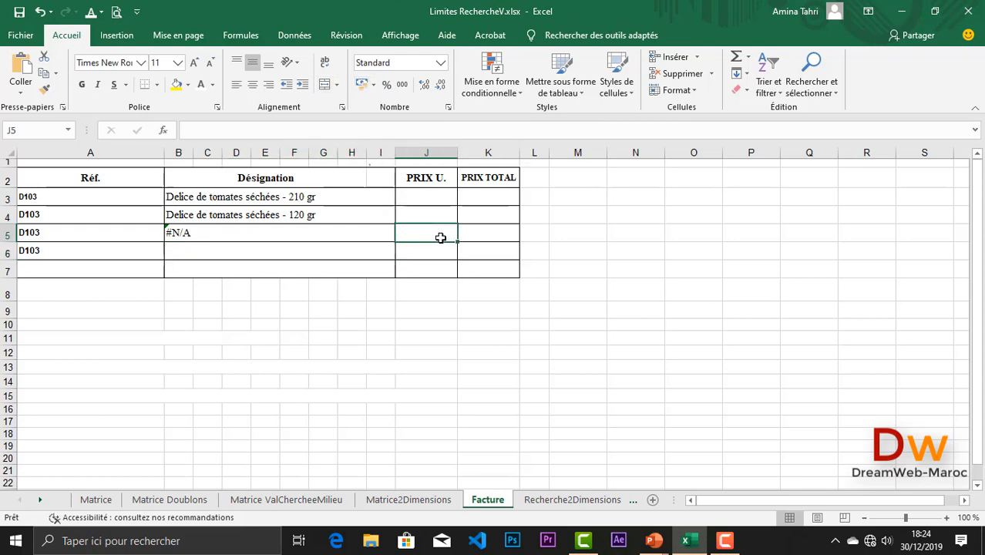
{"action": "type", "text": "="}
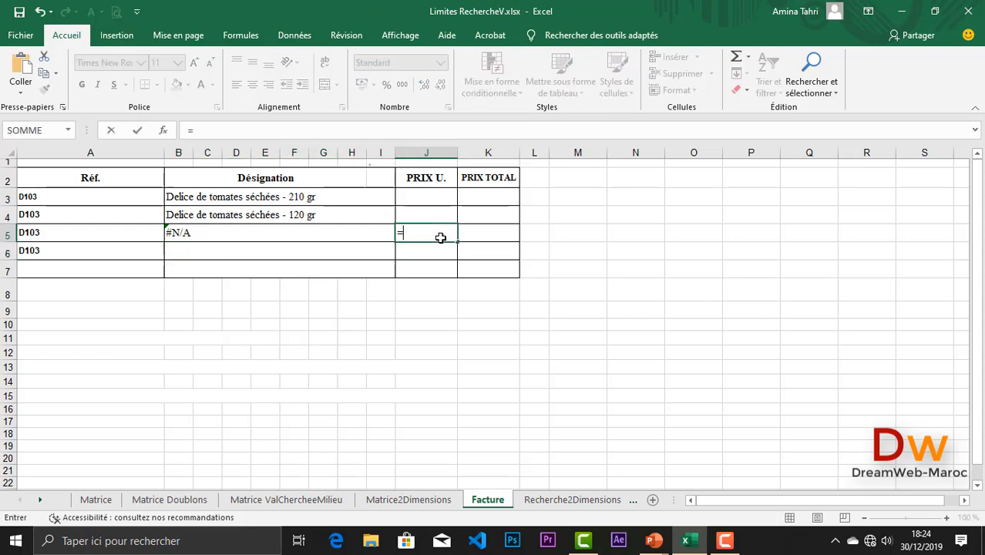
{"action": "type", "text": "rec"}
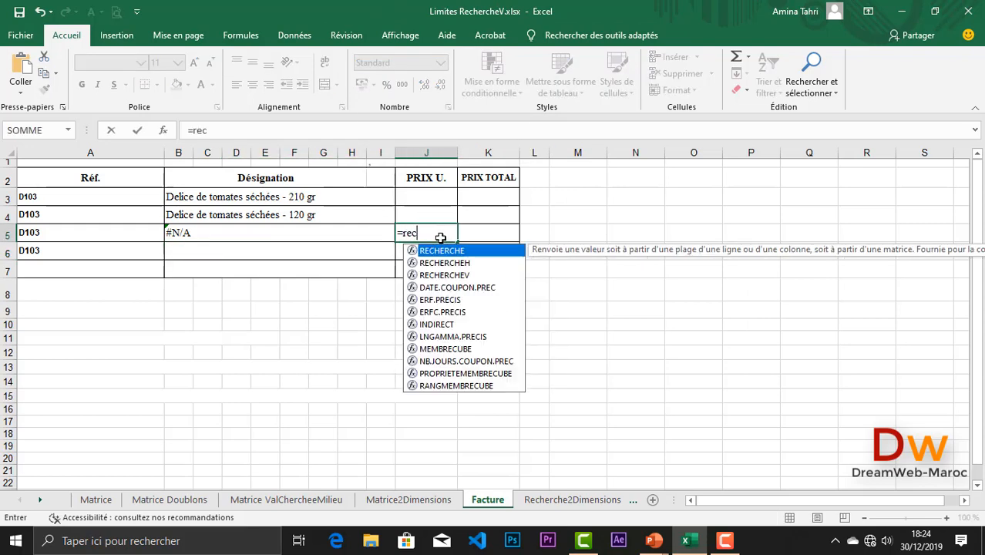
{"action": "double_click", "coordinate": [457, 276]}
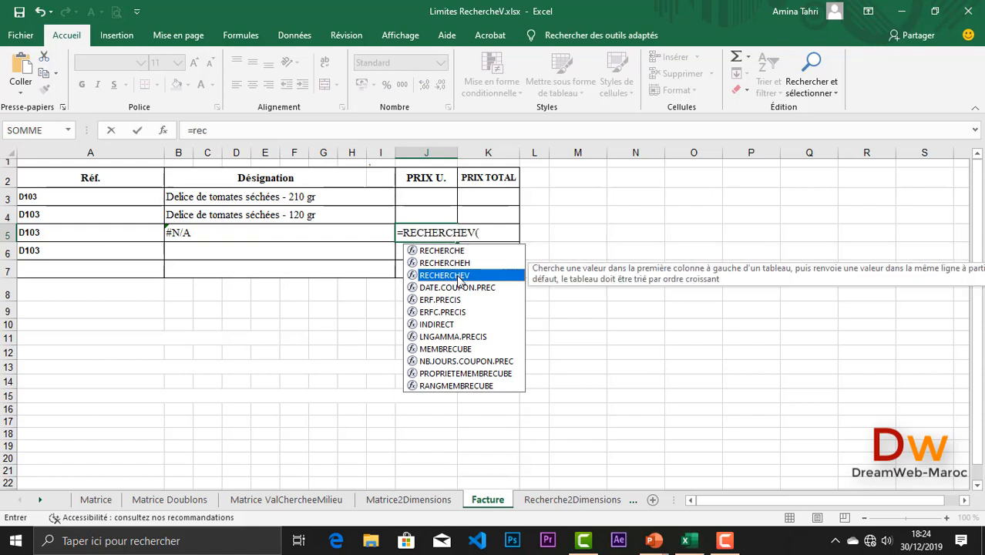
{"action": "left_click", "coordinate": [144, 228]}
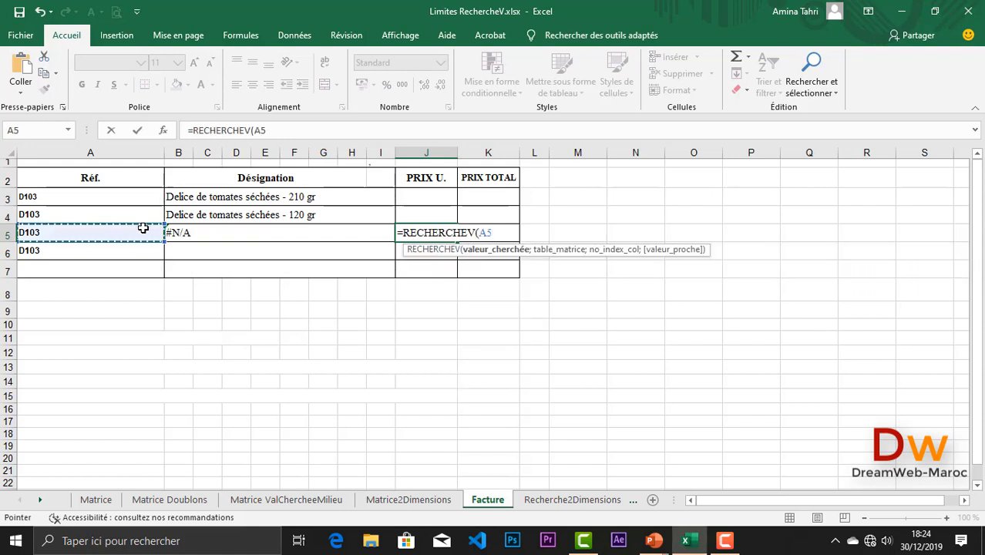
{"action": "type", "text": ";"}
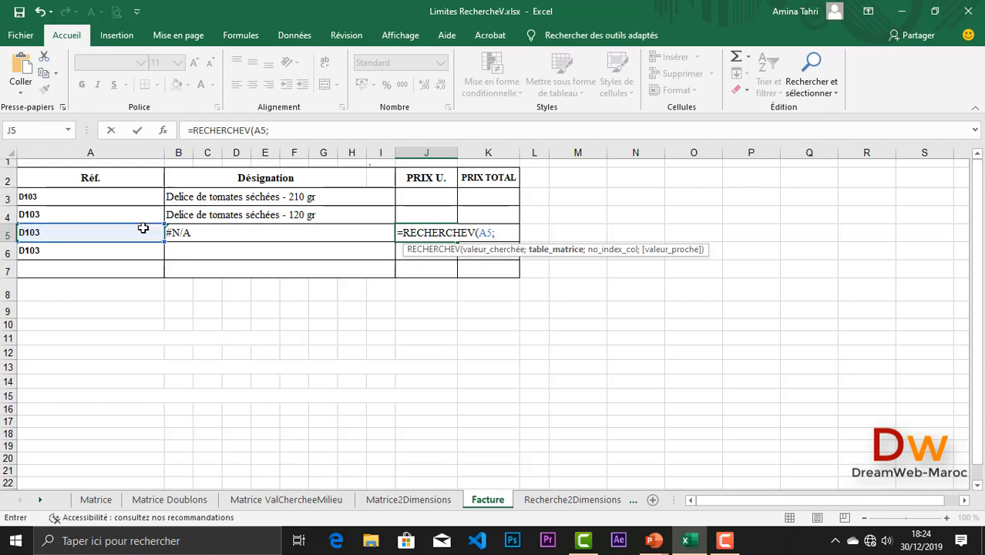
{"action": "left_click", "coordinate": [283, 499]}
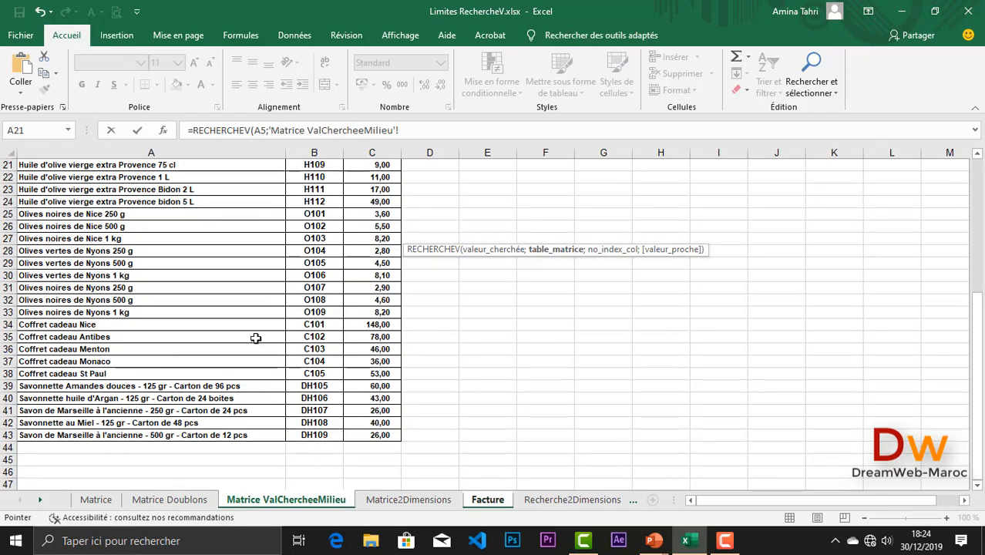
{"action": "scroll", "coordinate": [257, 337], "scroll_direction": "up", "scroll_amount": 8}
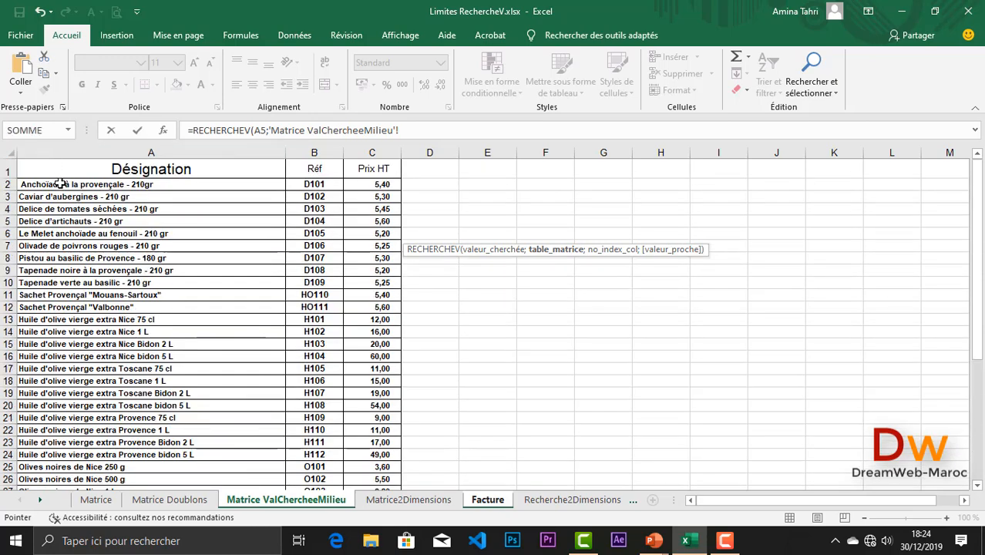
{"action": "left_click_drag", "start_coordinate": [77, 187], "coordinate": [353, 506]}
{"action": "left_click_drag", "start_coordinate": [357, 506], "coordinate": [372, 460]}
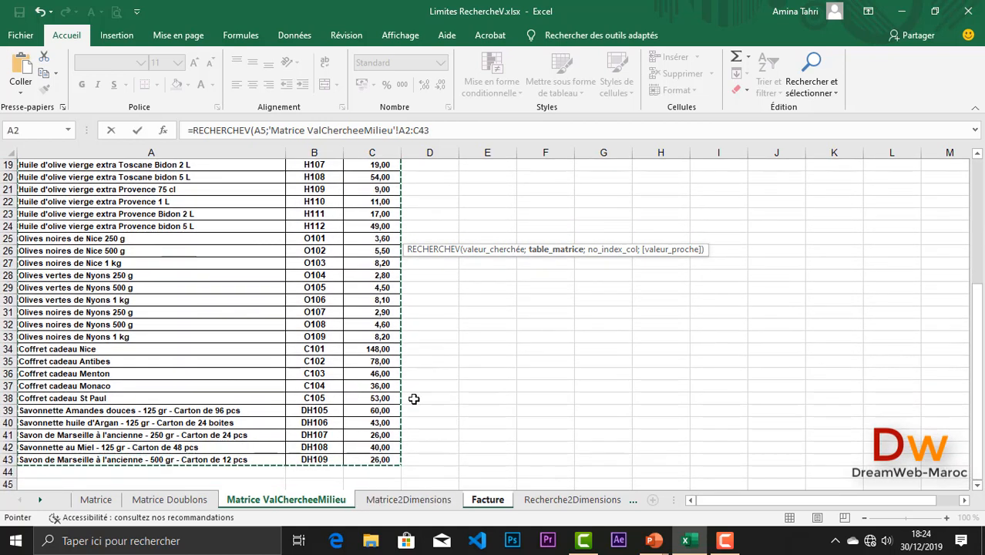
{"action": "left_click", "coordinate": [435, 130]}
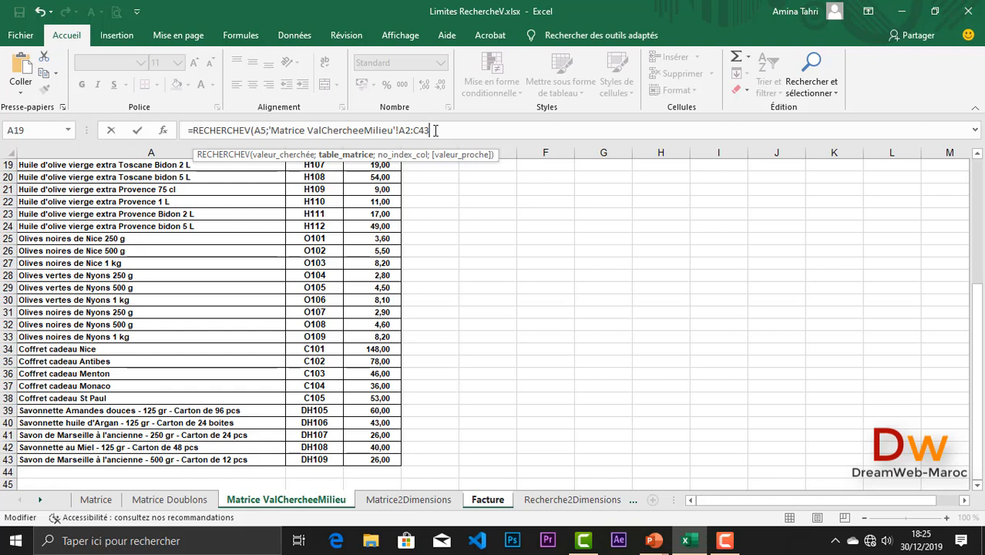
{"action": "type", "text": ";"}
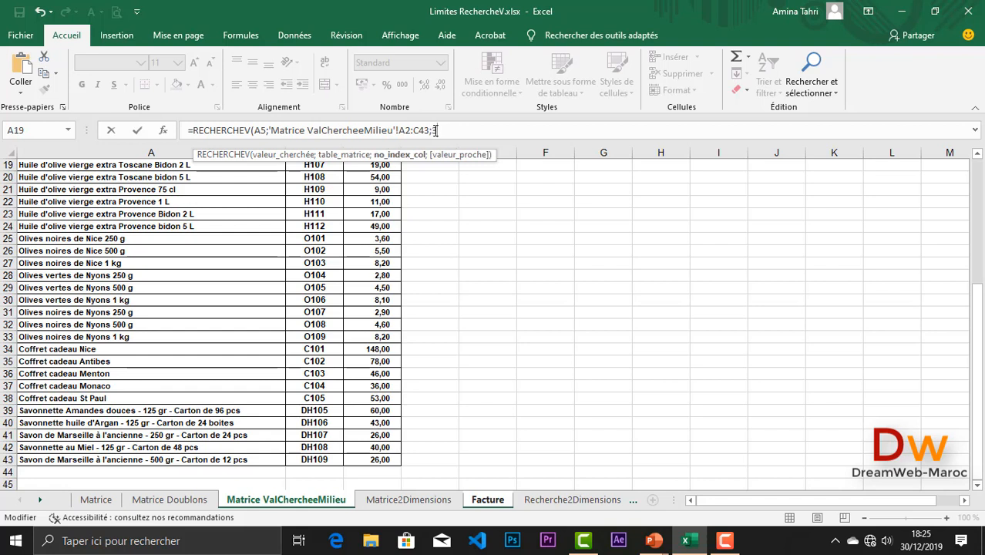
{"action": "type", "text": "3;"}
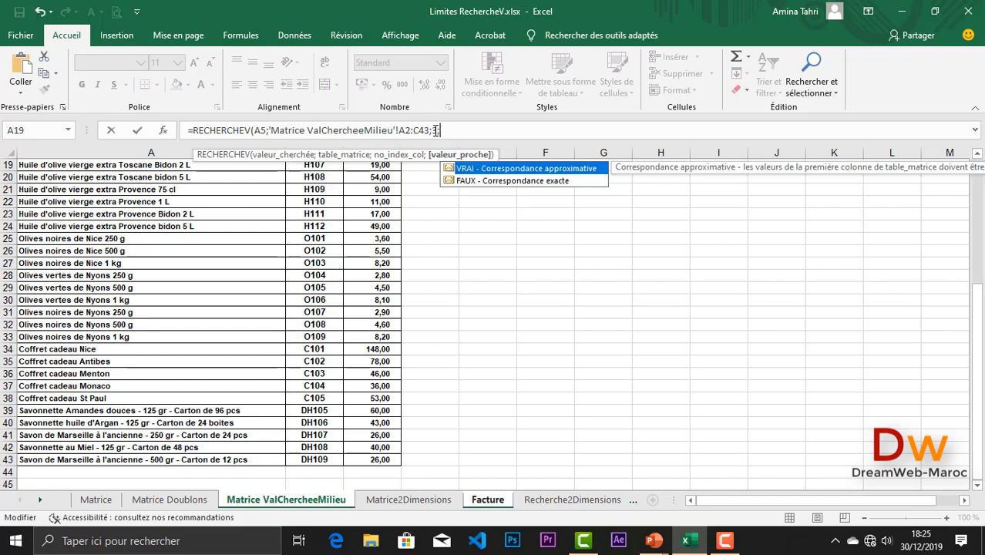
{"action": "double_click", "coordinate": [485, 182]}
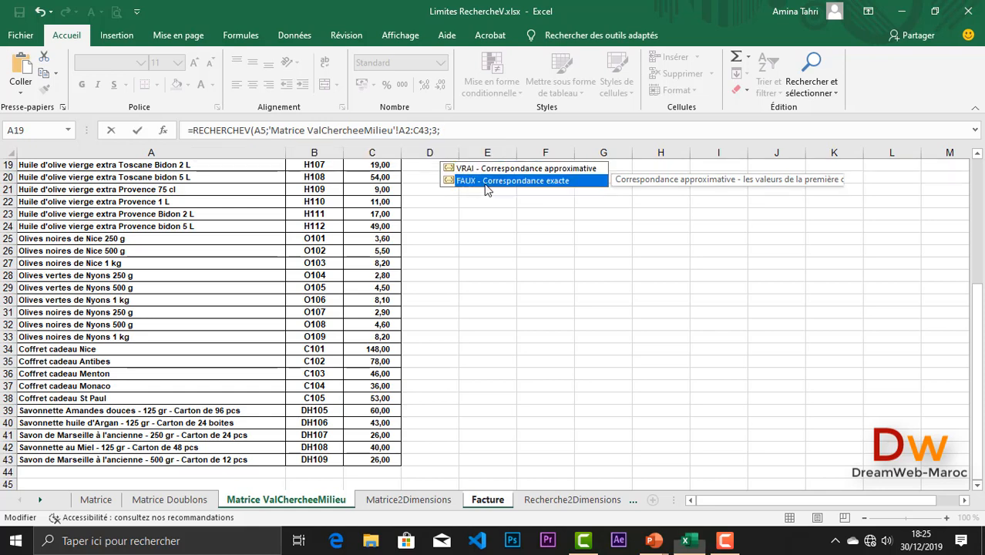
{"action": "key", "text": "Return"}
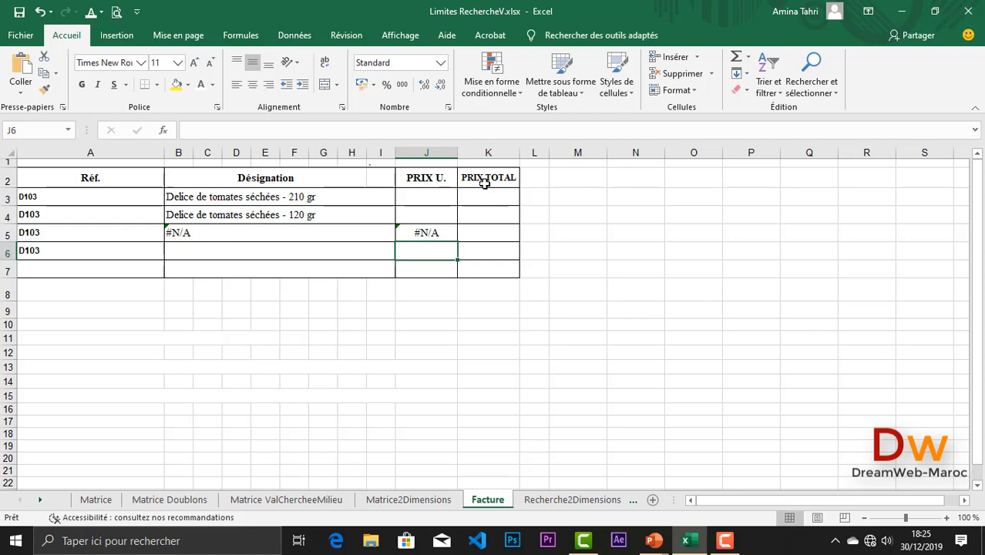
{"action": "left_click", "coordinate": [93, 500]}
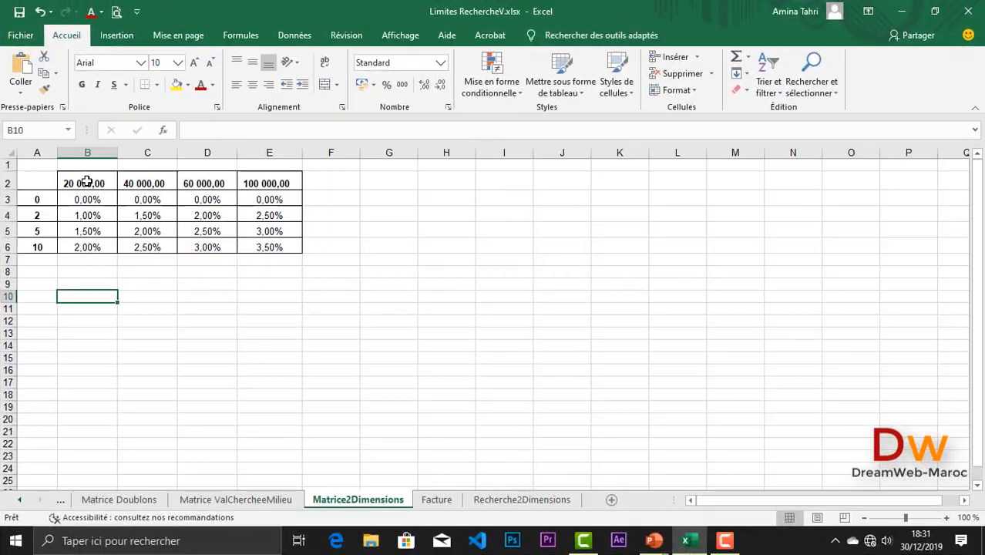
- Highlight amount headers B2:E2 and seniority values A3:A6, then move to Recherche2Dimensions
{"action": "left_click", "coordinate": [87, 182]}
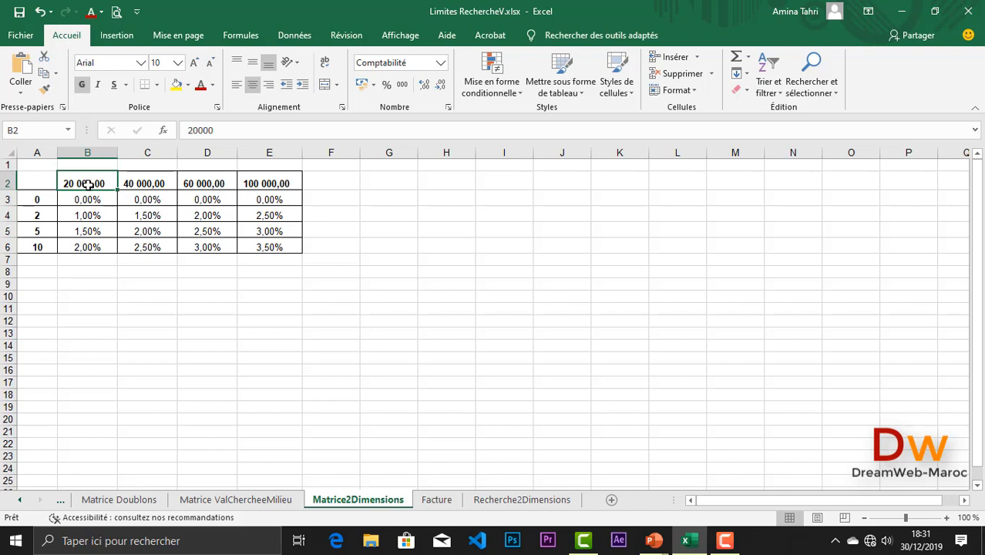
{"action": "left_click_drag", "start_coordinate": [87, 182], "coordinate": [255, 183]}
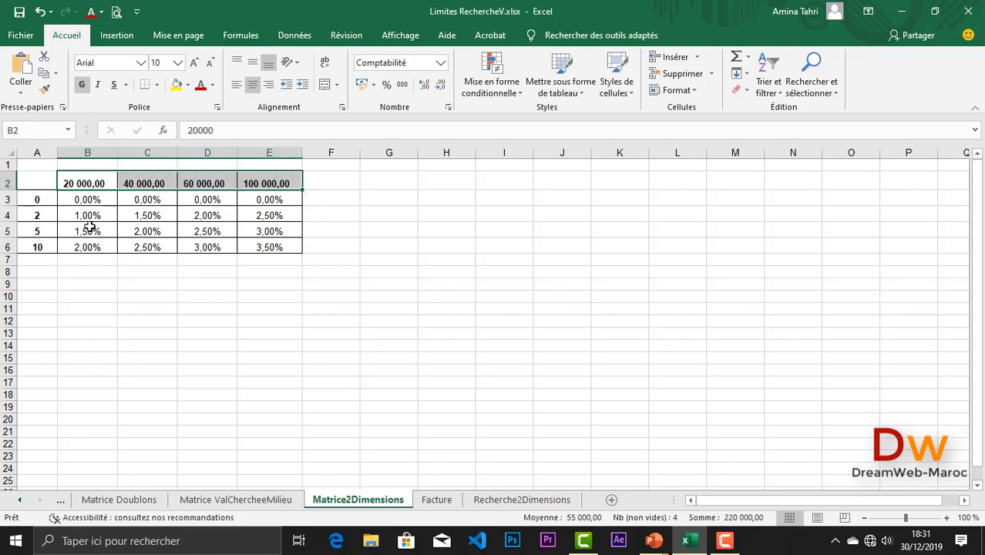
{"action": "left_click_drag", "start_coordinate": [42, 198], "coordinate": [37, 248]}
{"action": "left_click", "coordinate": [70, 262]}
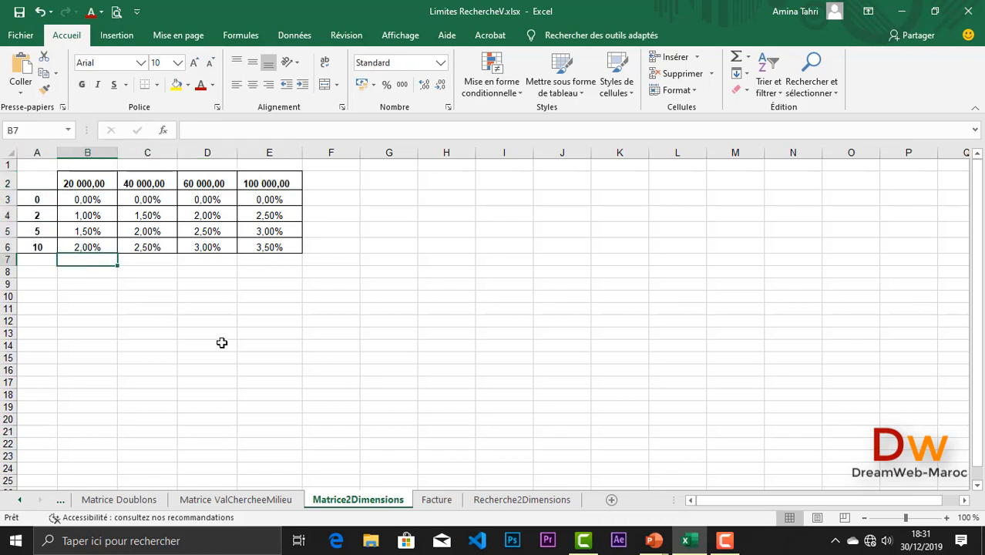
{"action": "left_click", "coordinate": [511, 501]}
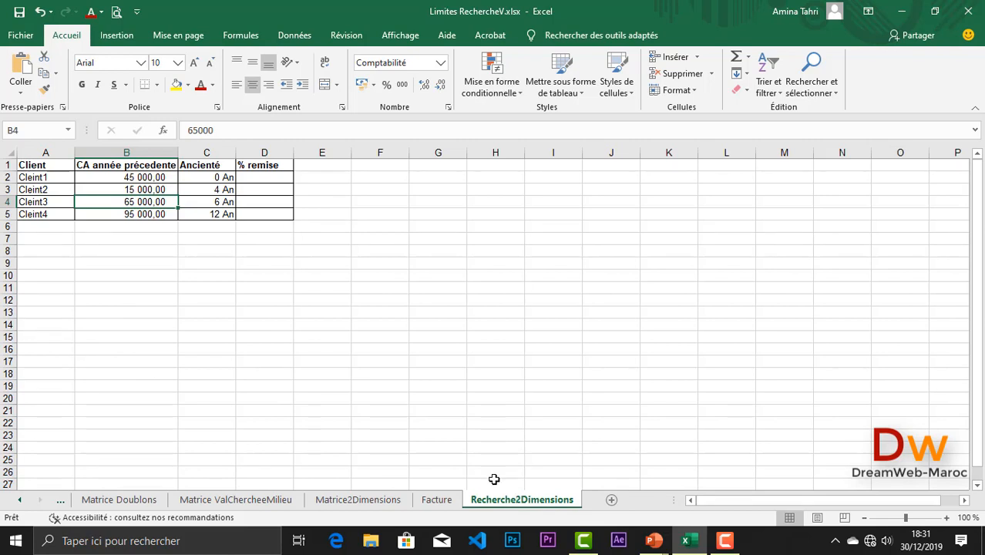
- Highlight Cleint3's row A4:C4 on Recherche2Dimensions, then return to the Facture sheet
{"action": "left_click_drag", "start_coordinate": [43, 202], "coordinate": [219, 202]}
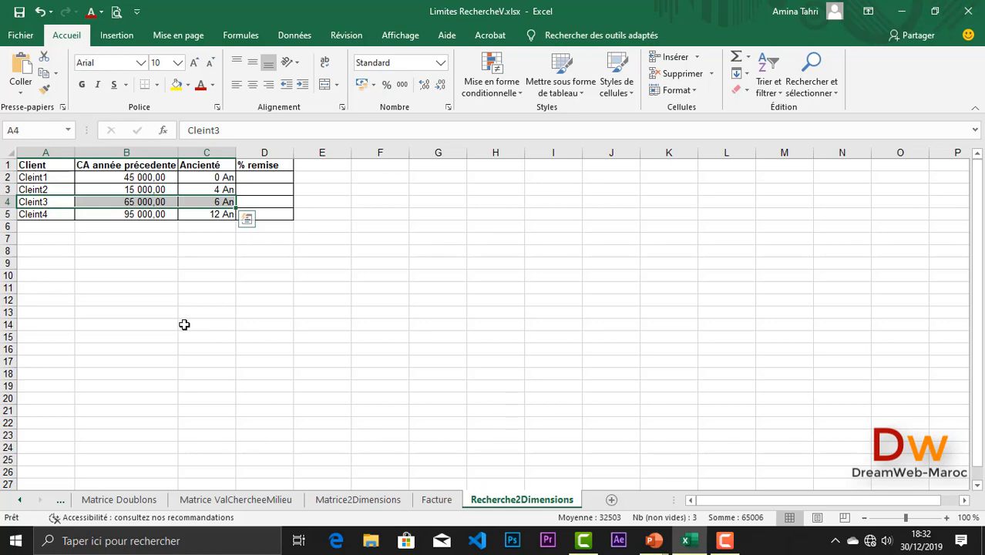
{"action": "left_click", "coordinate": [436, 500]}
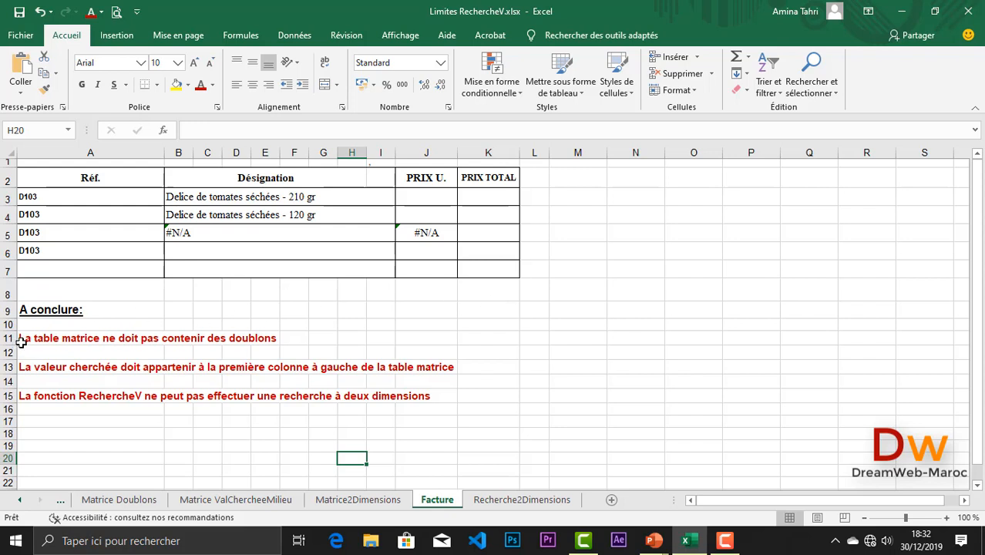
{"action": "left_click", "coordinate": [22, 340]}
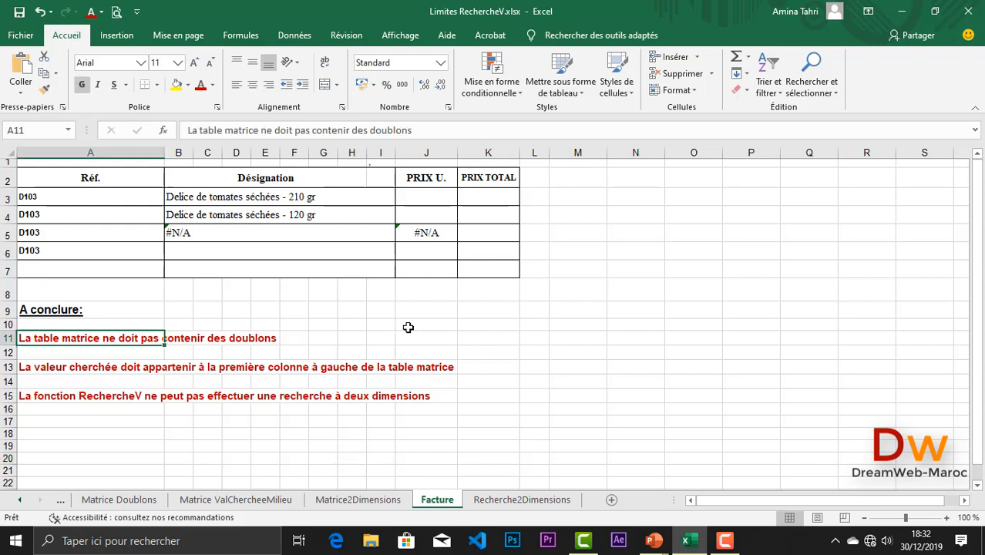
{"action": "left_click", "coordinate": [24, 370]}
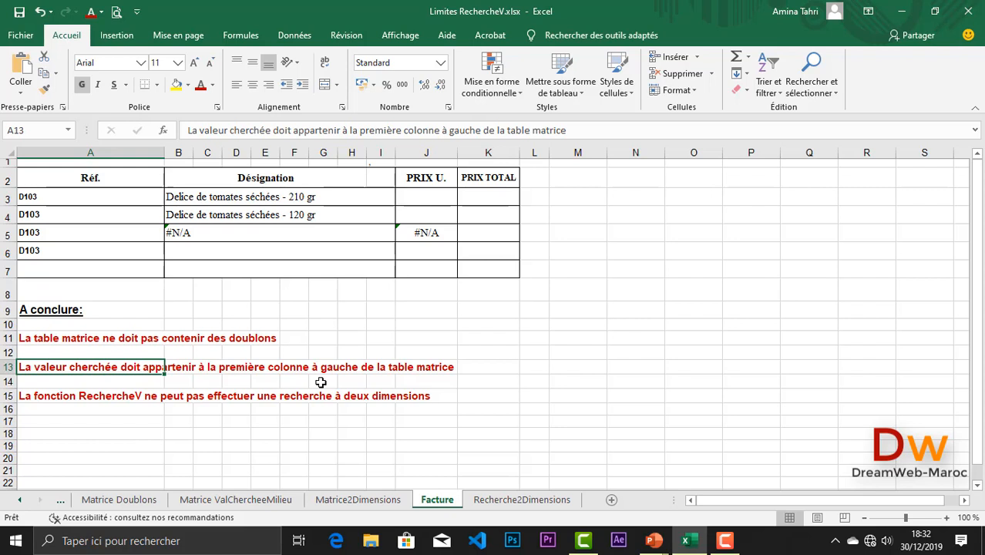
{"action": "left_click", "coordinate": [43, 396]}
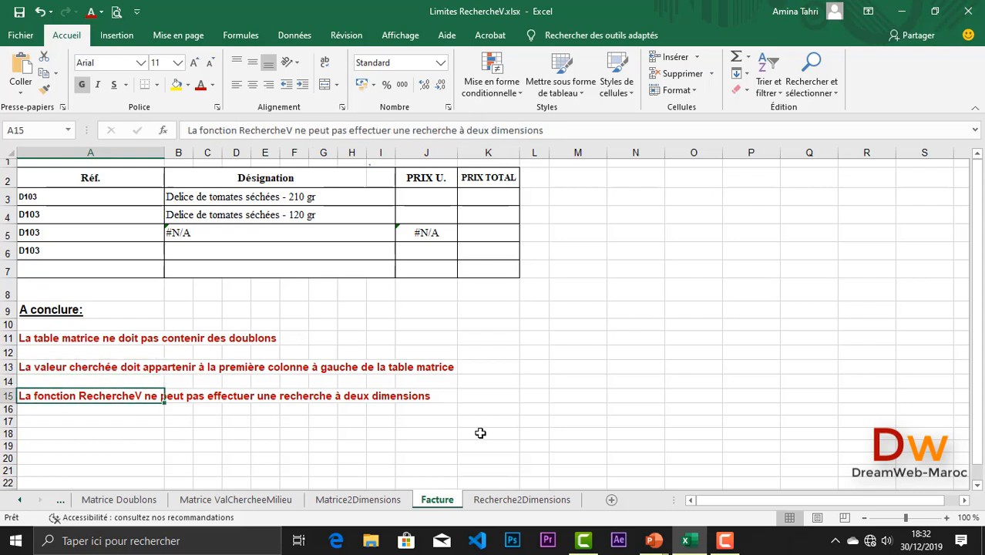